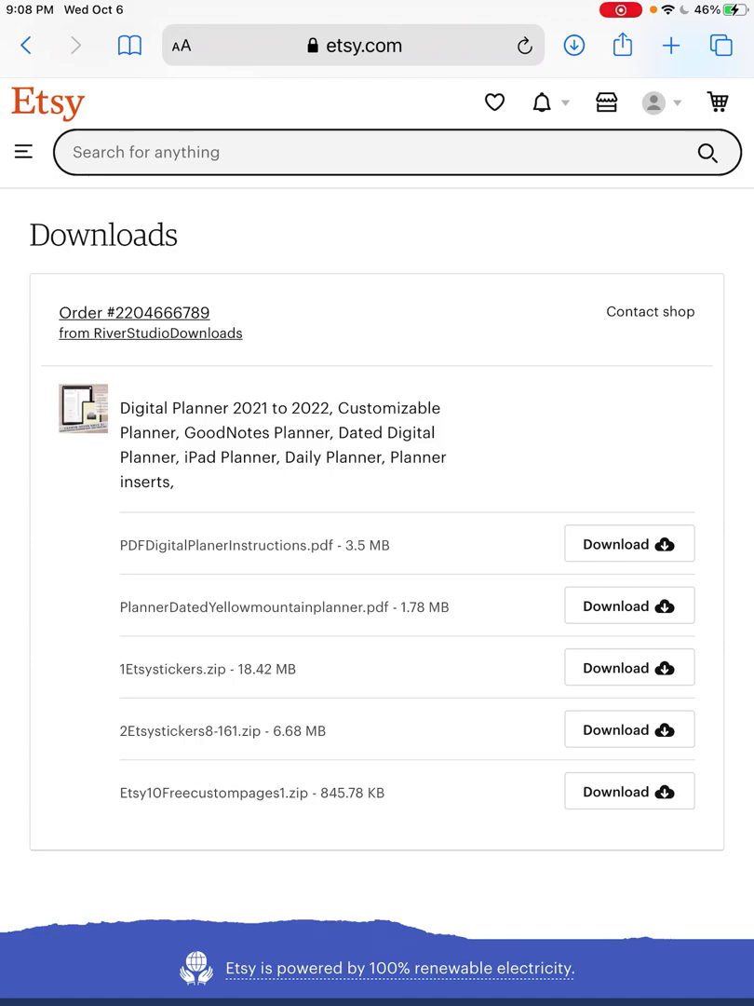
Open the Dated Yellow Mountain Planner PDF from Google Drive in a new Safari tab
left_click(617, 544)
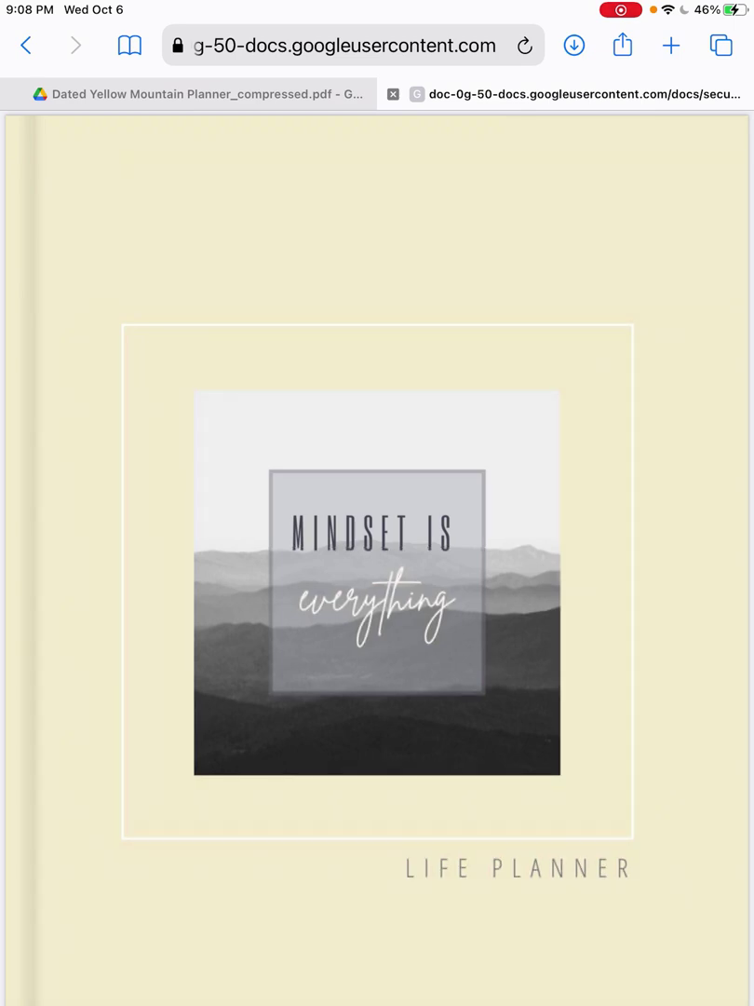
Bring up Safari's share options for the 47.2 MB planner PDF and scroll to GoodNotes
left_click(623, 45)
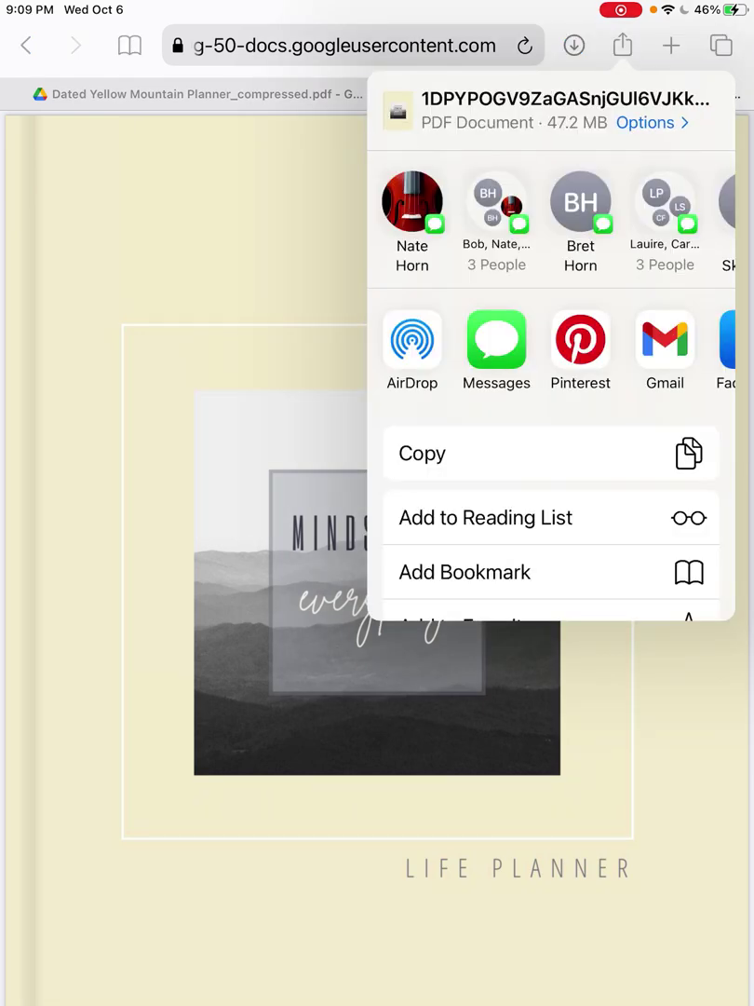
scroll(550, 345, "right", 10)
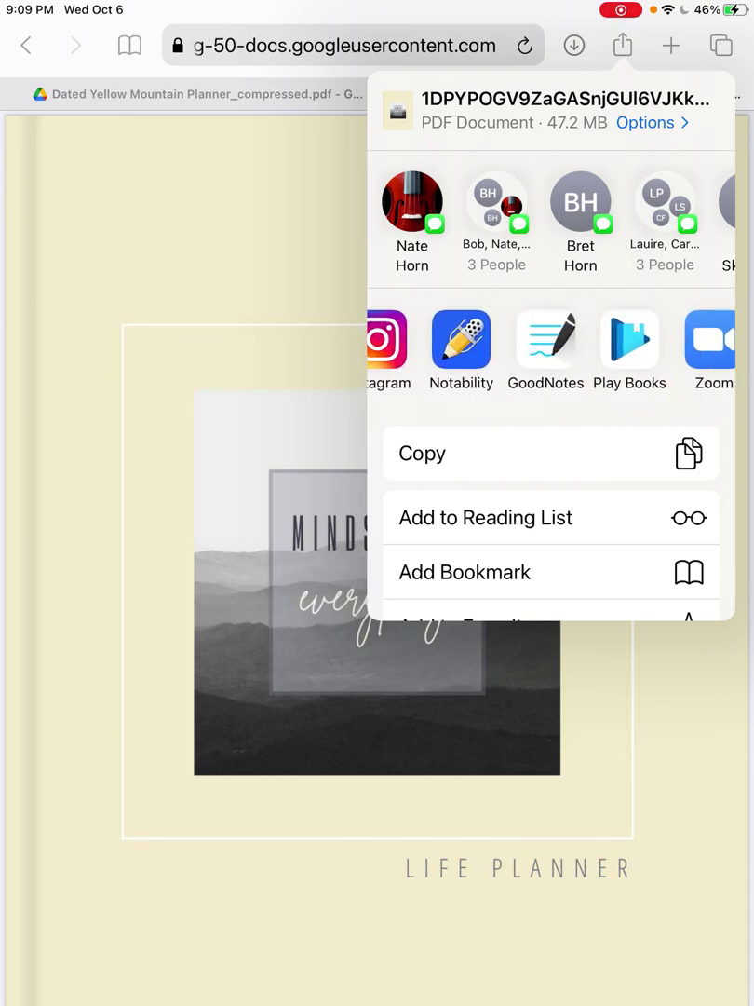
scroll(550, 419, "down", 2)
scroll(549, 419, "up", 2)
scroll(550, 420, "down", 3)
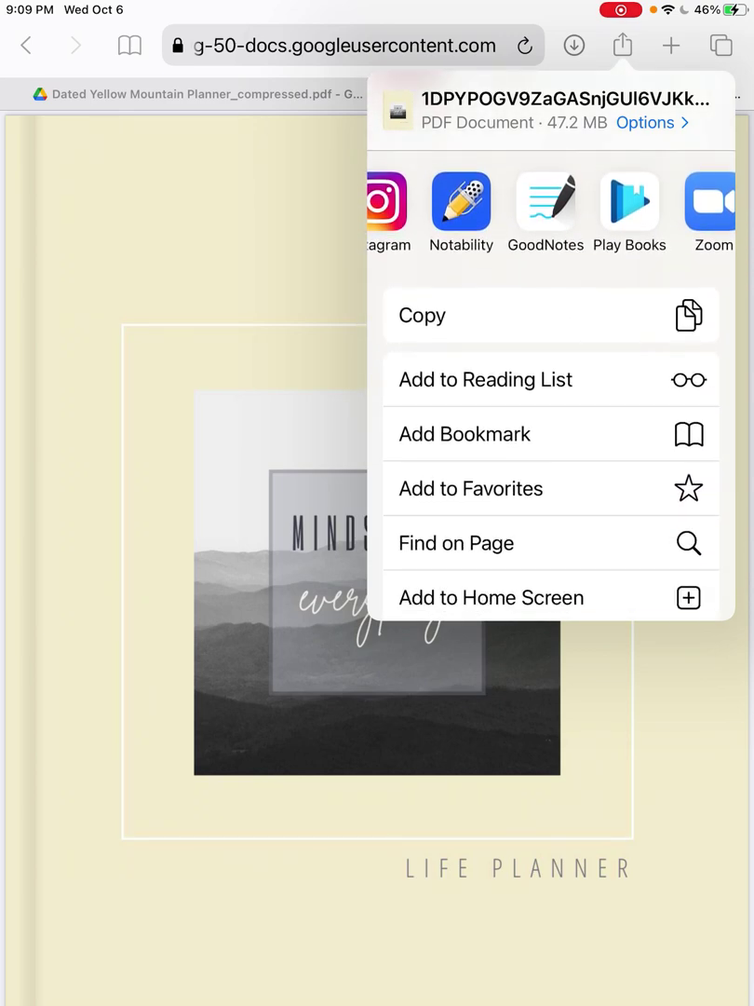
Send the planner PDF to GoodNotes and import it as a new document
left_click(546, 203)
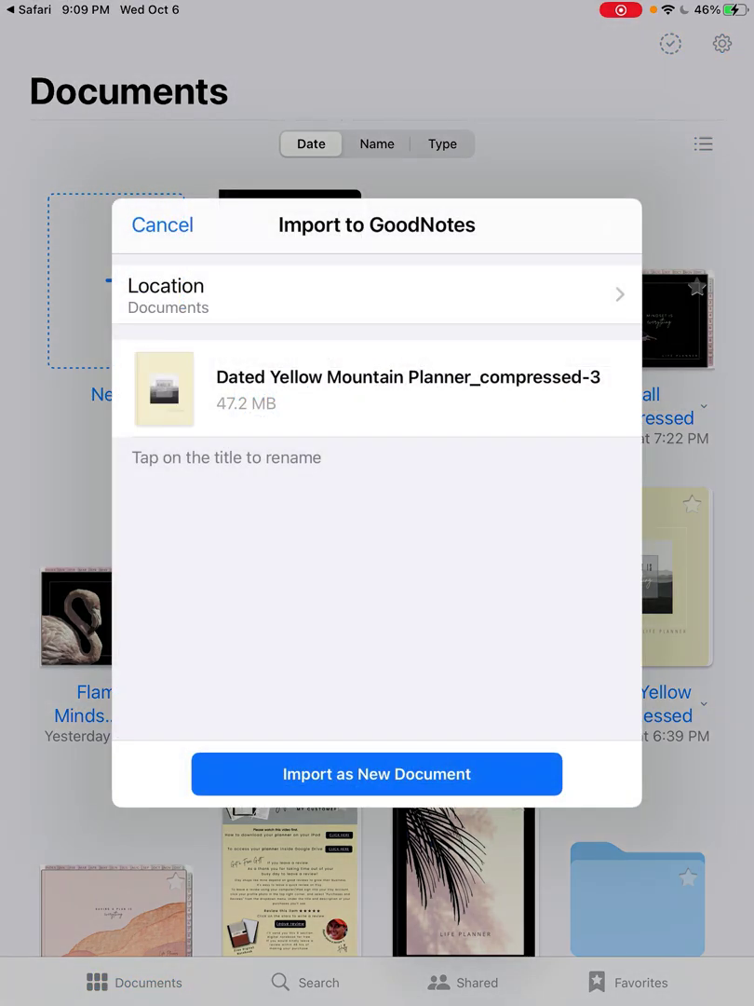
left_click(377, 774)
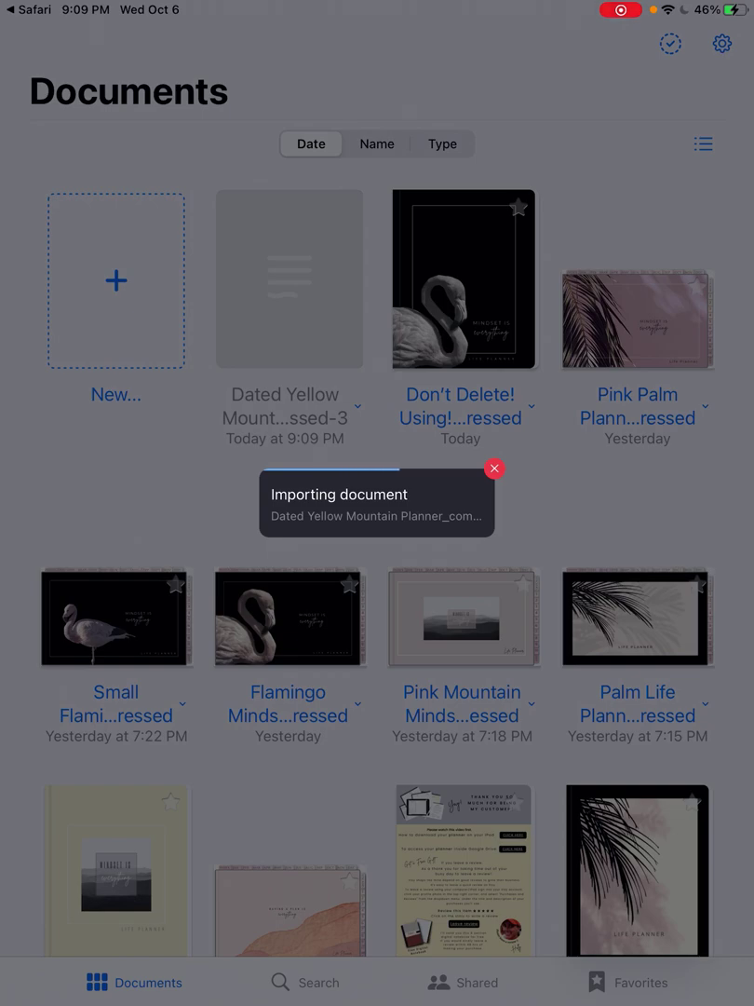
Switch from GoodNotes back to the Etsy downloads page in Safari
left_click_drag(377, 1001, 377, 558)
left_click_drag(377, 1001, 377, 652)
left_click_drag(373, 465, 510, 466)
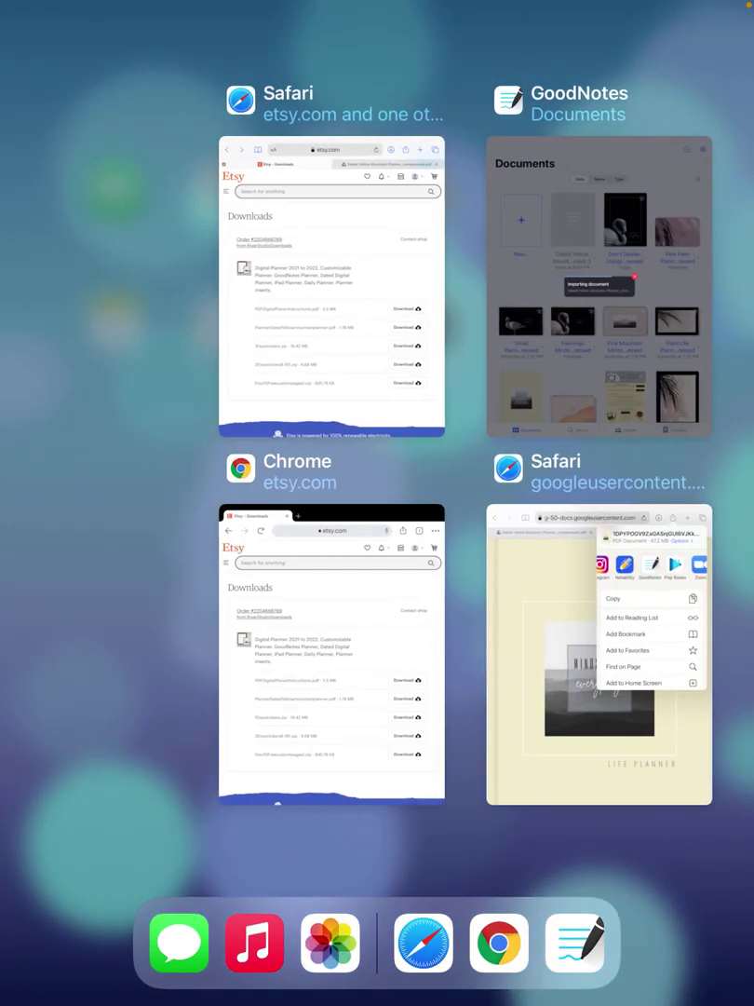
left_click(332, 286)
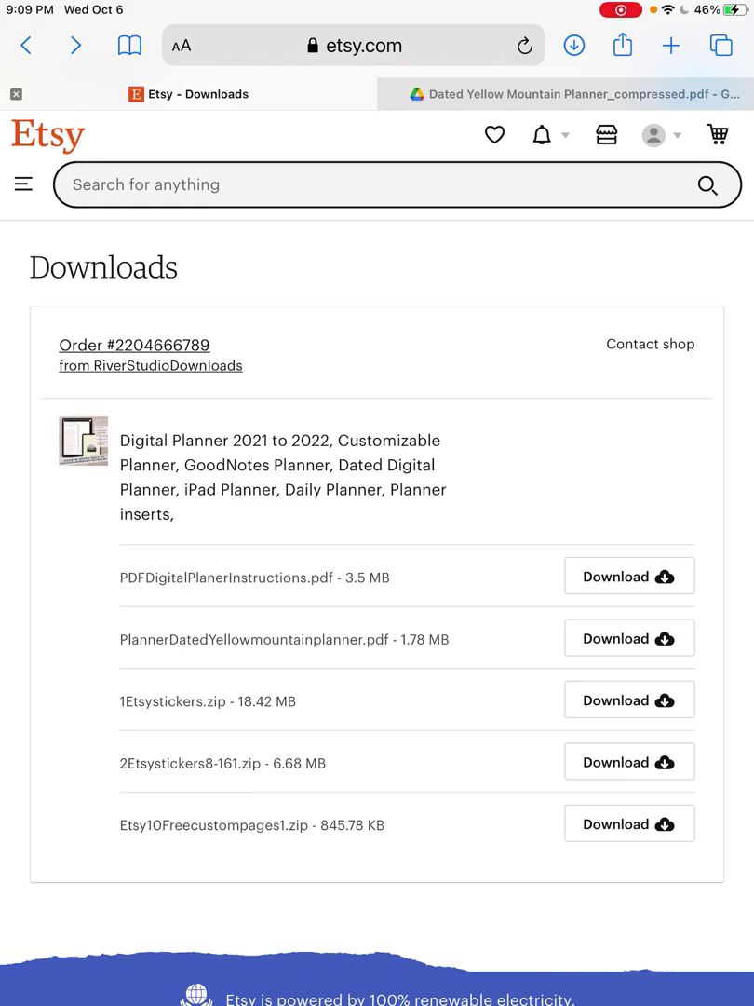
Download 1Etsystickers.zip, 2Etsystickers8-161.zip and Etsy10Freecustompages1.zip, then show the downloads list
left_click(629, 700)
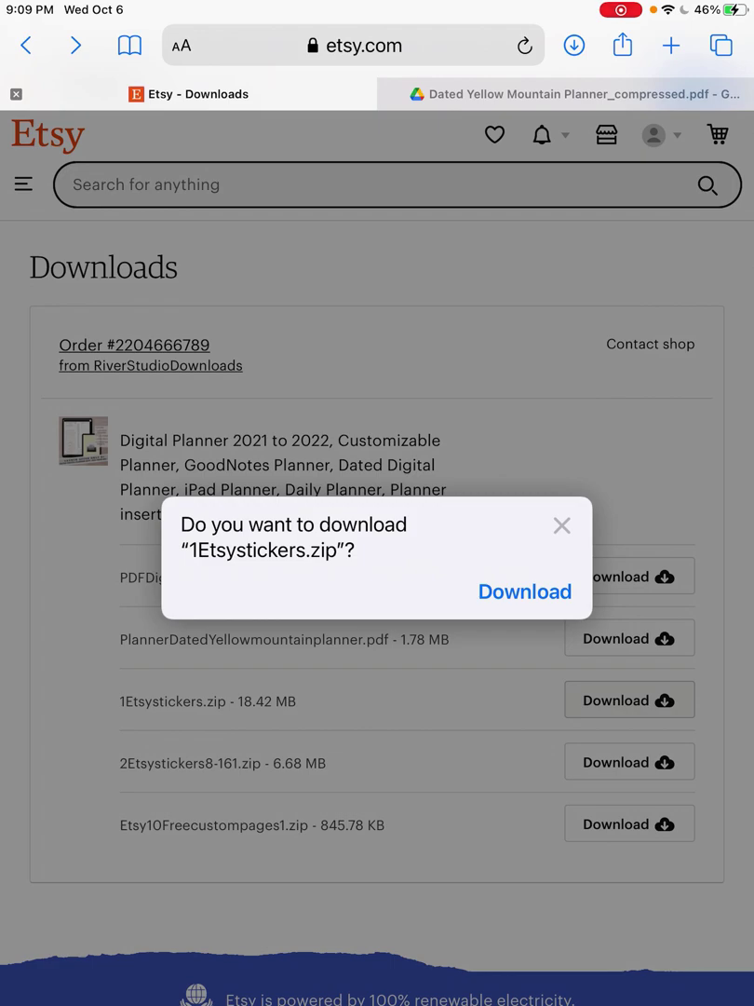
left_click(524, 592)
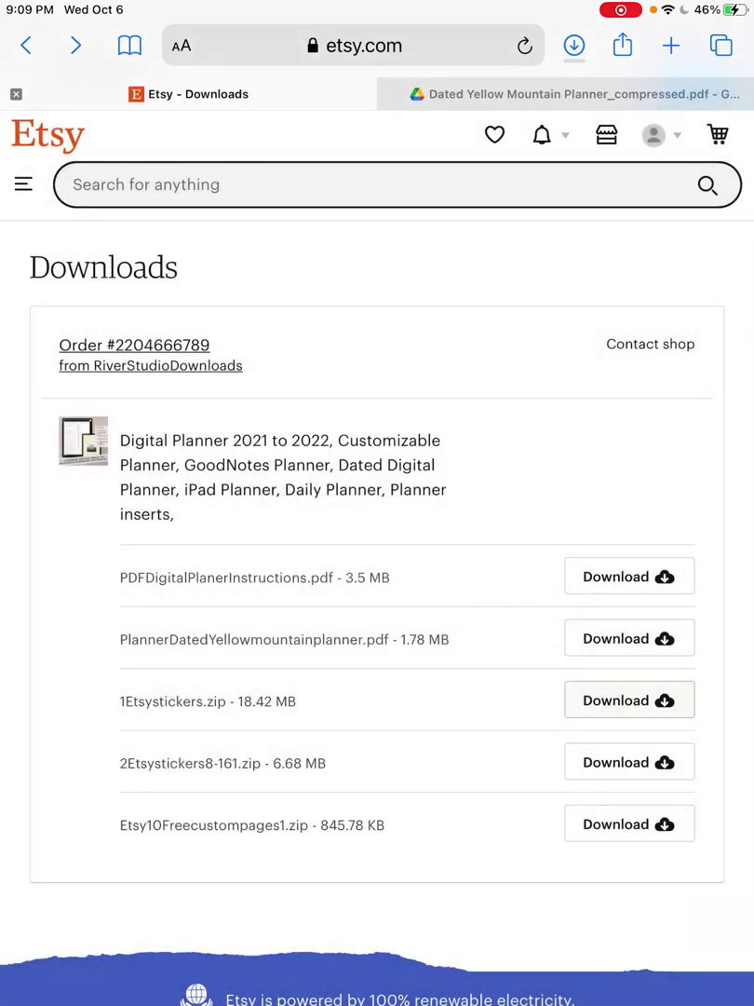
left_click(629, 762)
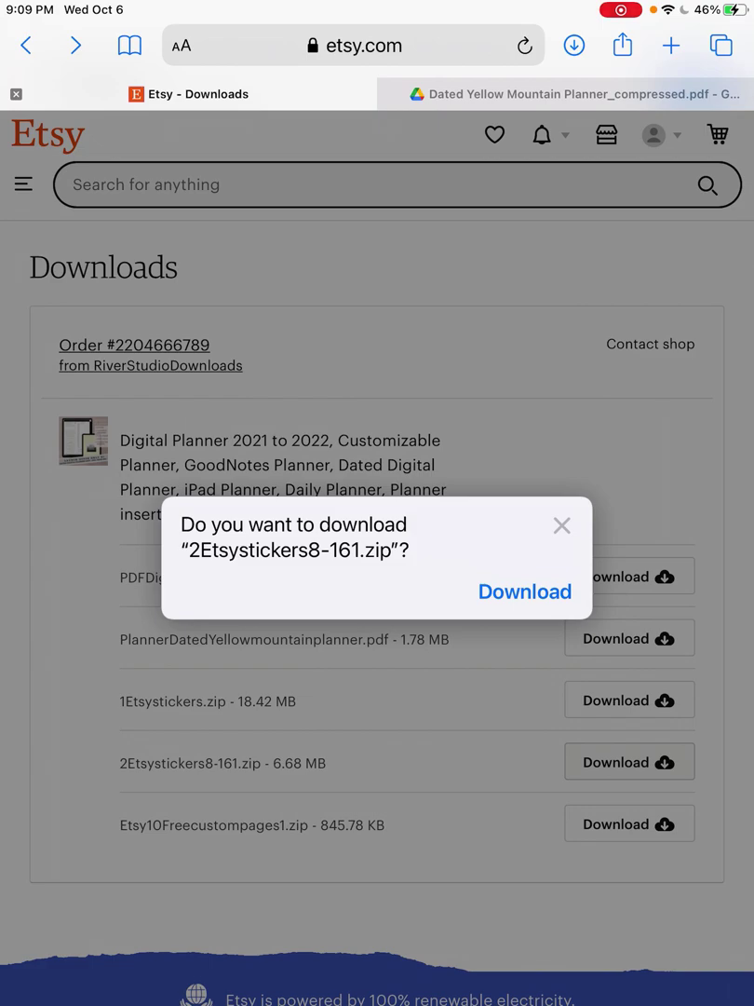
left_click(524, 592)
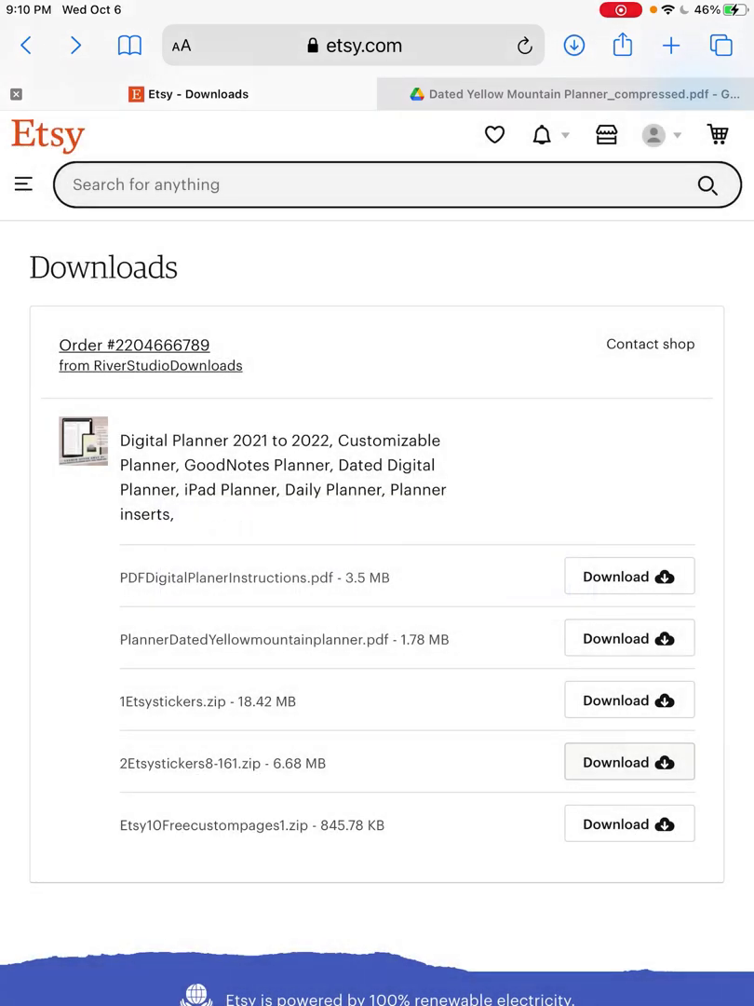
left_click(630, 824)
left_click(525, 591)
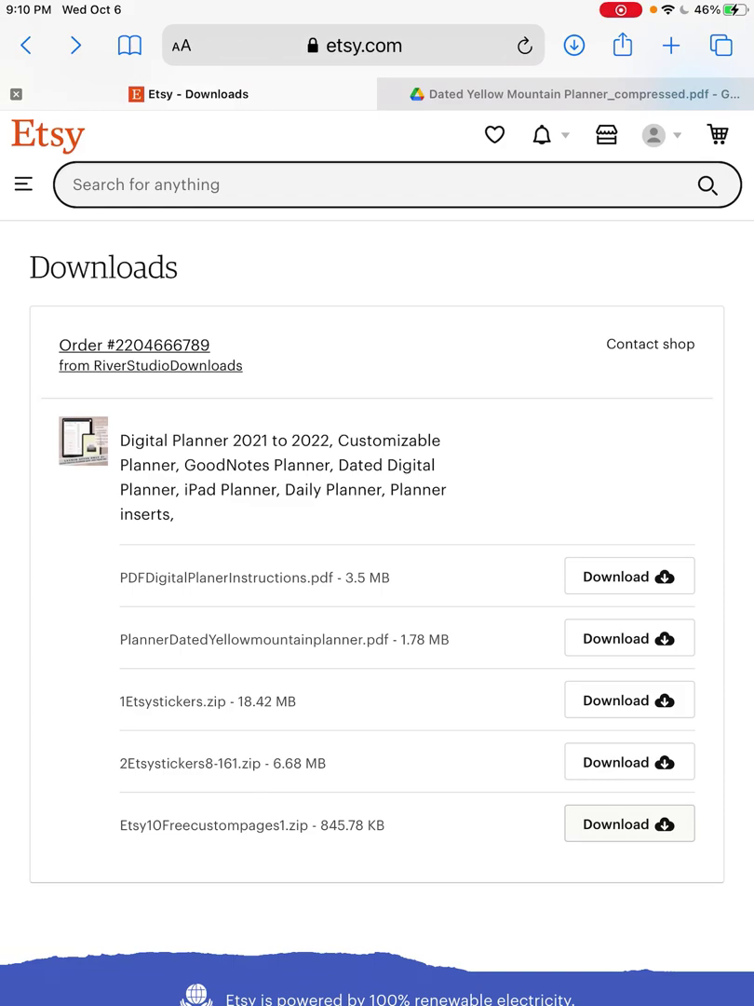
left_click(573, 45)
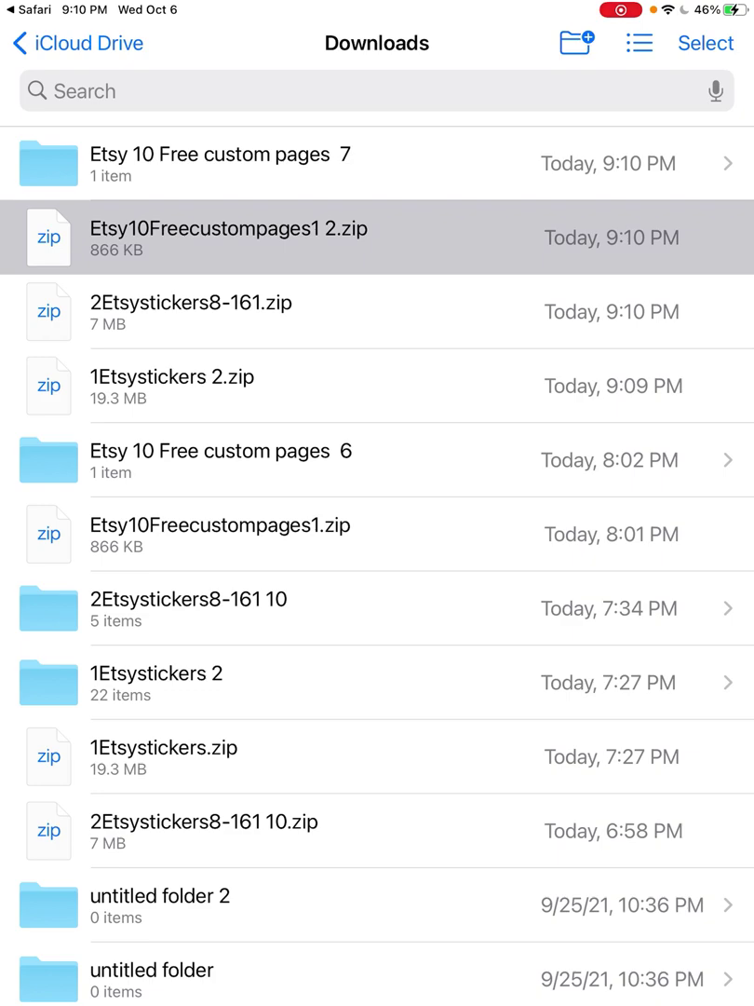
Unzip 2Etsystickers8-161.zip and 1Etsystickers 2.zip in the Files Downloads folder
left_click(191, 311)
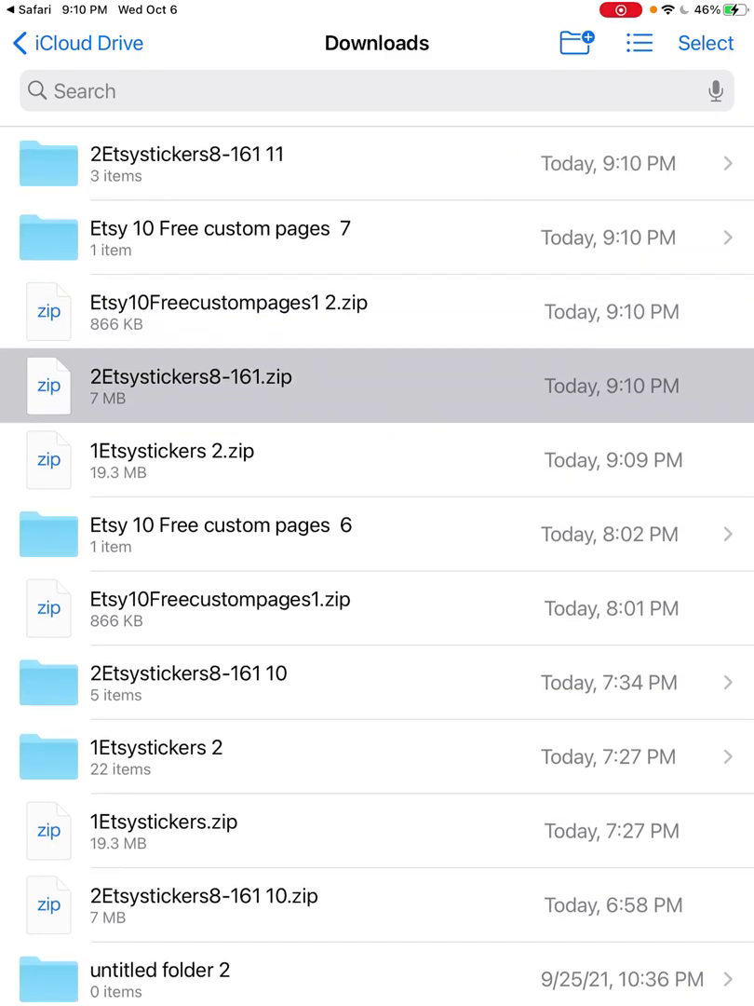
left_click(173, 451)
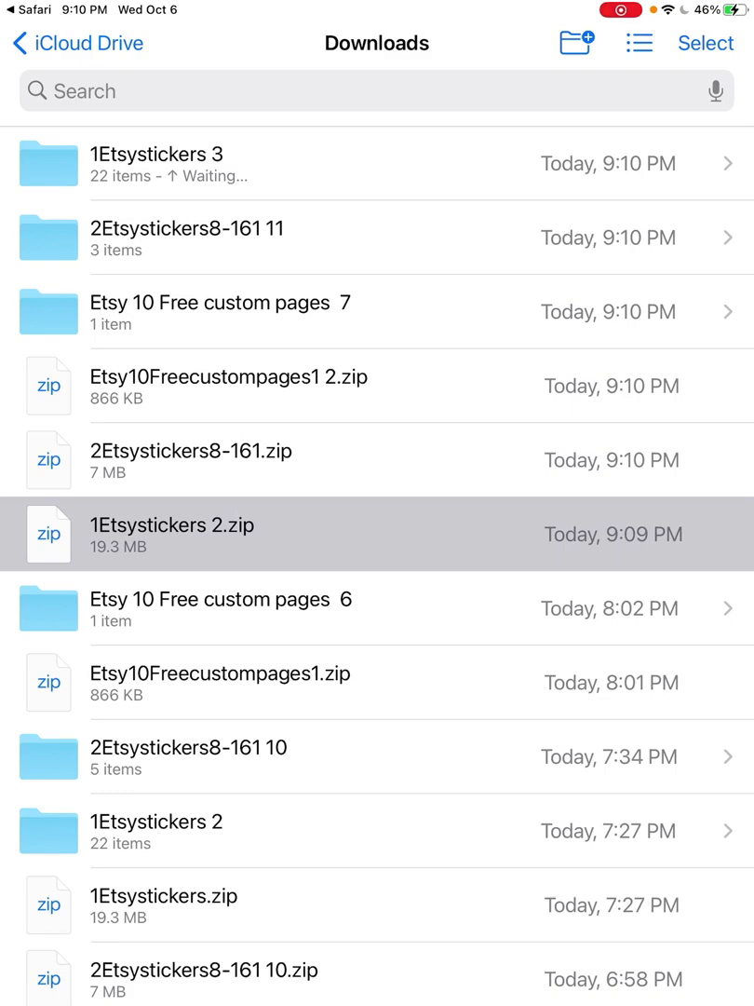
In the 2Etsystickers8-161 11 folder, unzip both Basic Shape sets and paperclipssquarestickers, then go Home
left_click(186, 237)
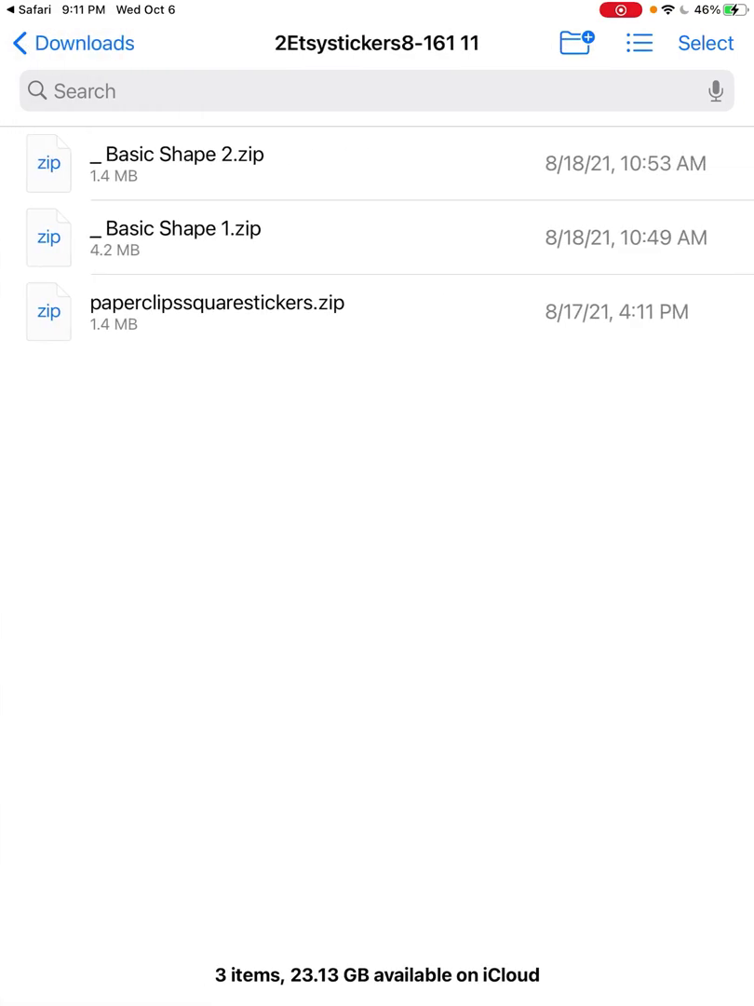
left_click(177, 163)
left_click(177, 311)
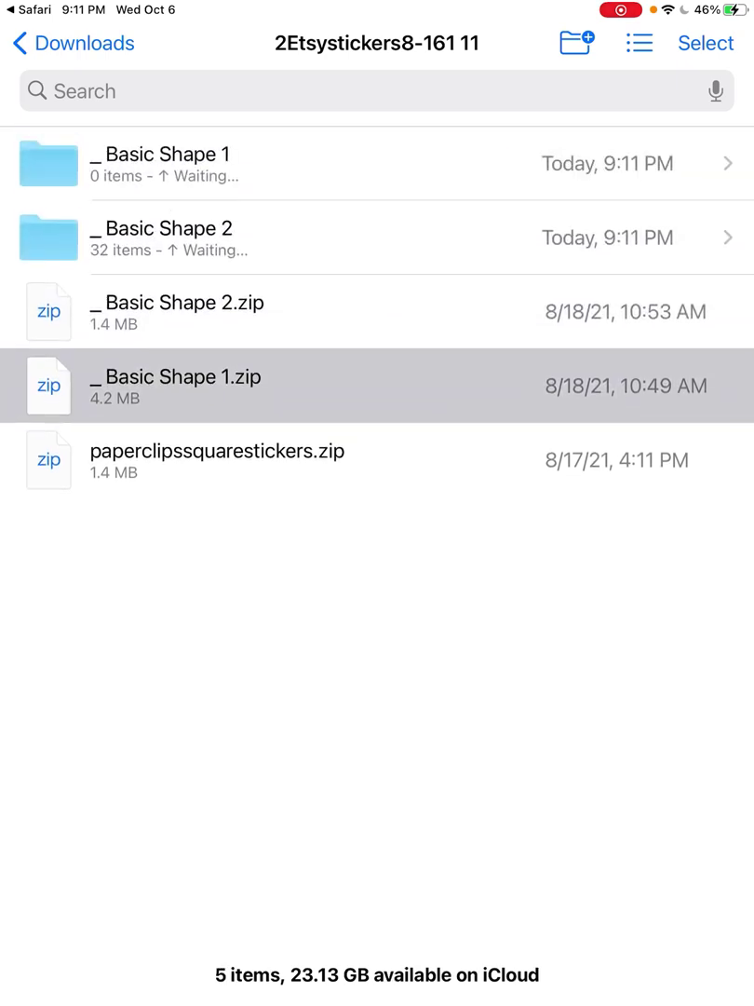
left_click(217, 460)
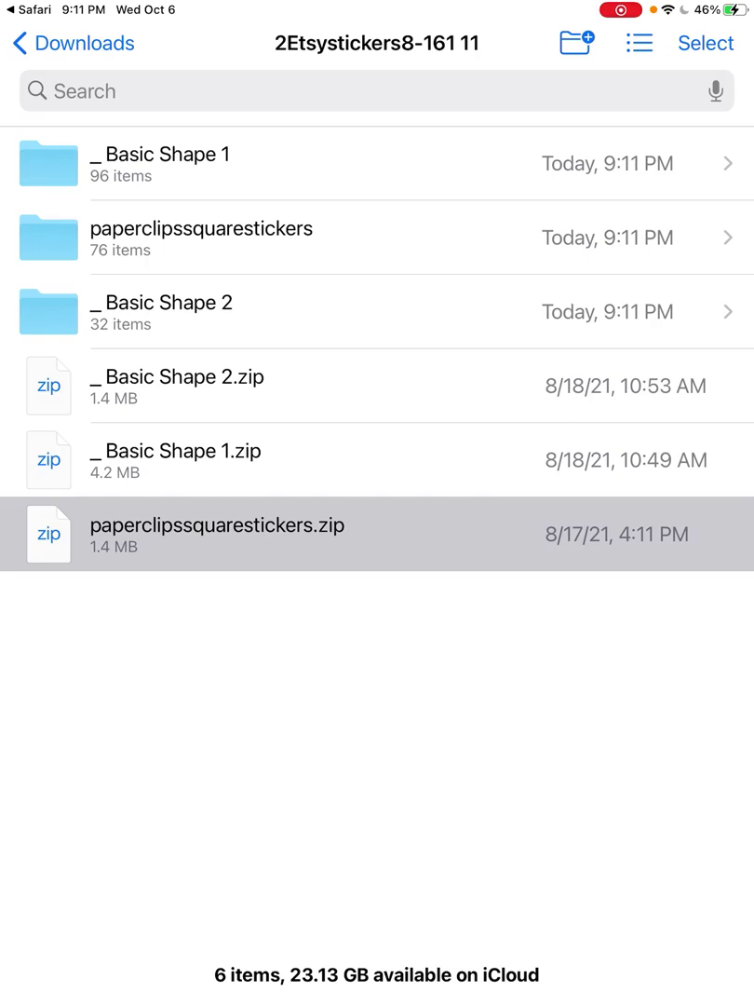
key("super+h")
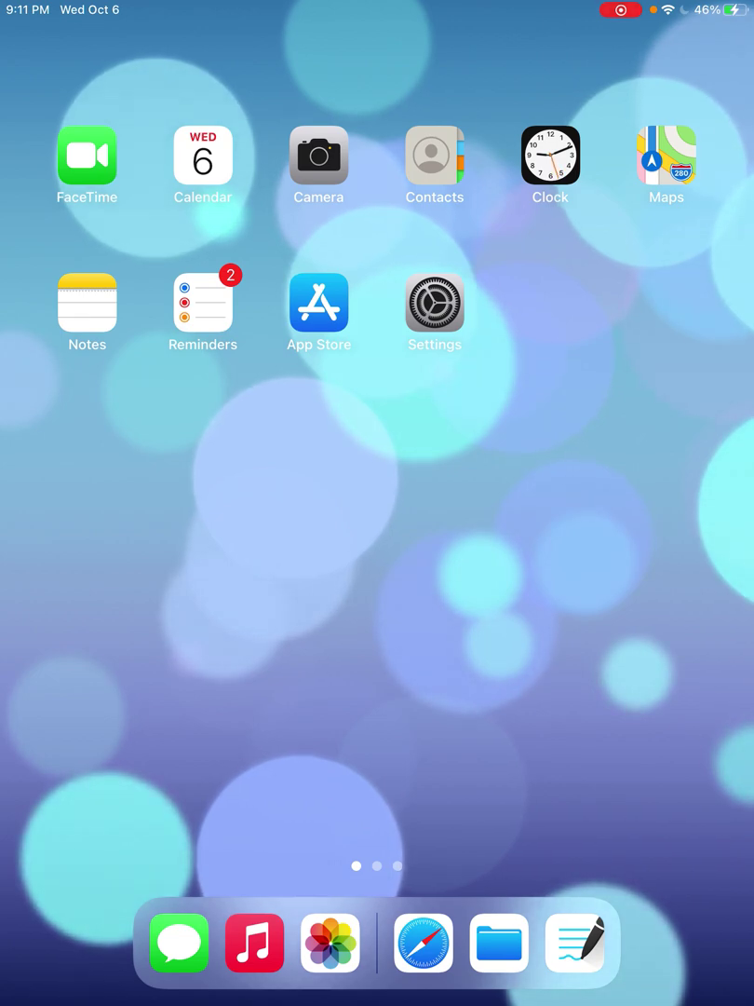
Launch GoodNotes and back out of the open planner to the Documents library
left_click(574, 943)
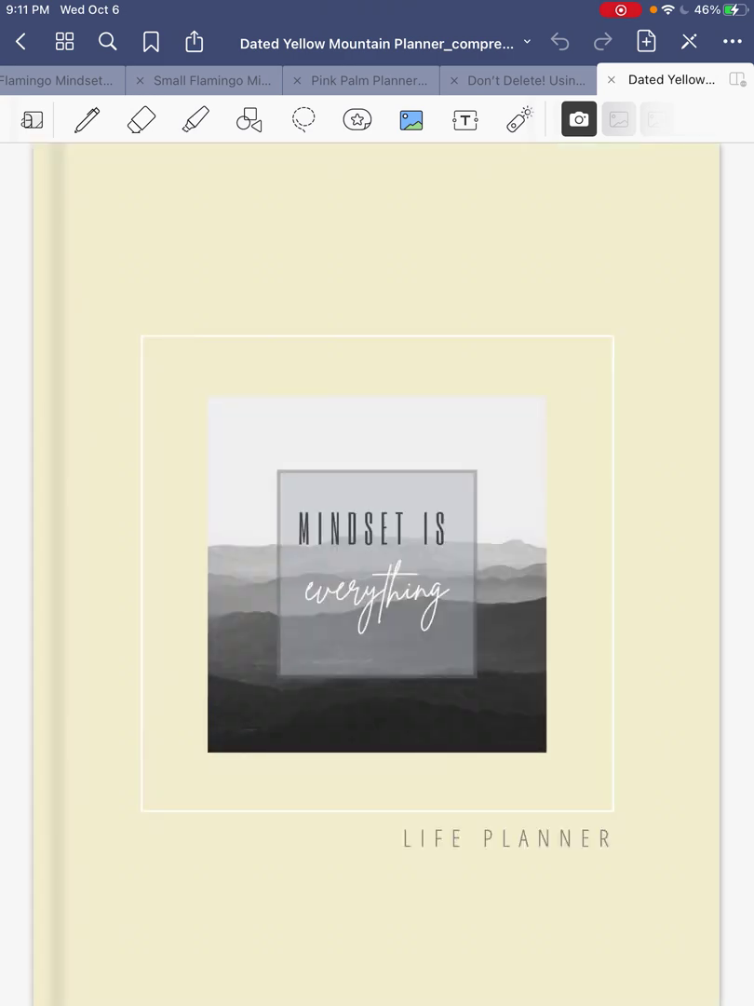
left_click(21, 41)
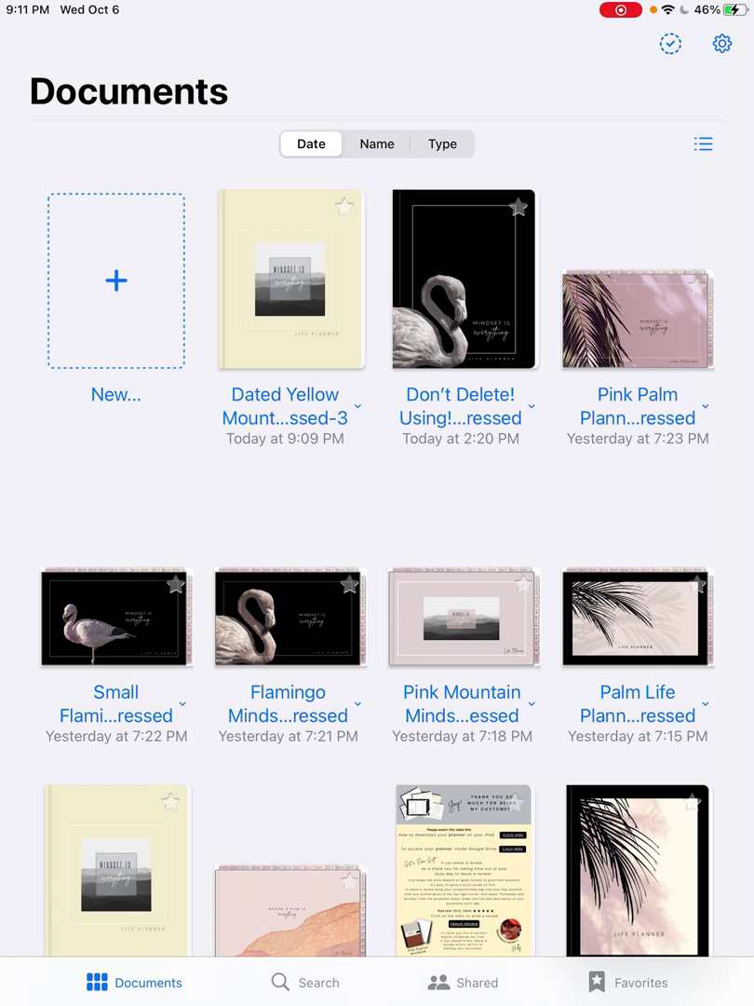
Open the planner, follow its cover link in read-only mode, and reach a blank page with editing on
left_click(291, 279)
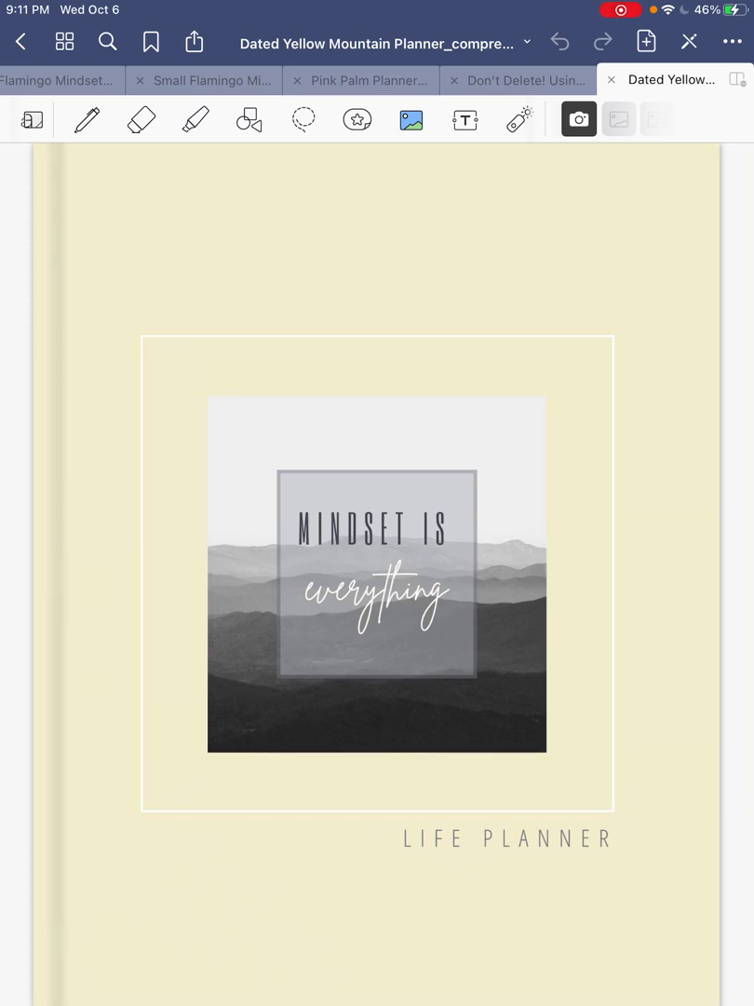
left_click(689, 41)
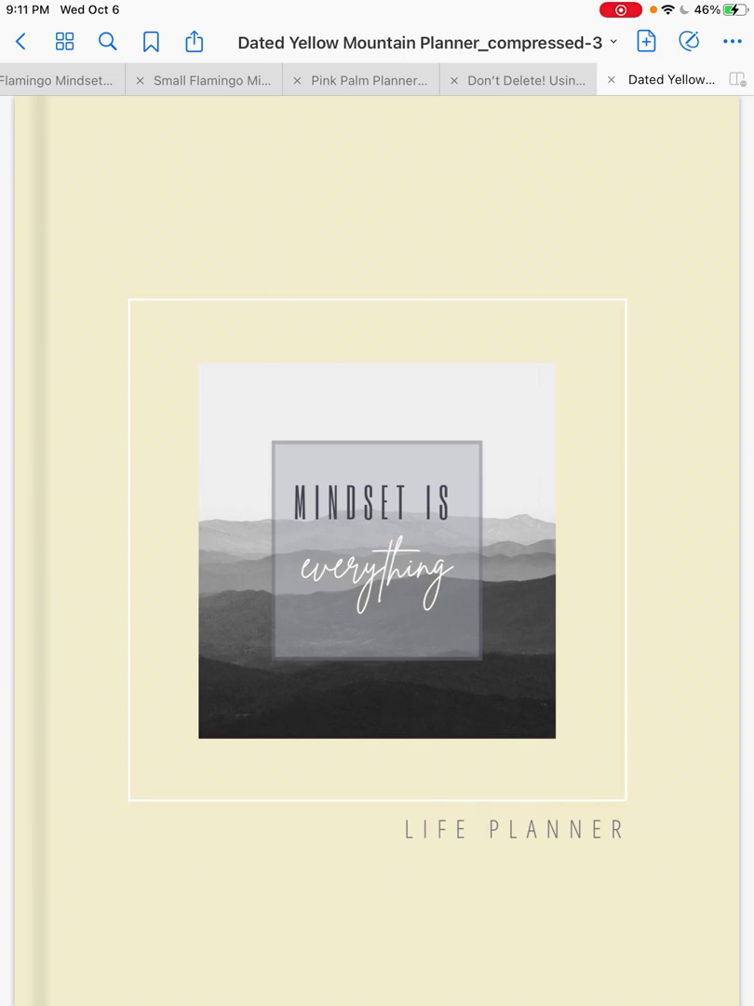
left_click(377, 541)
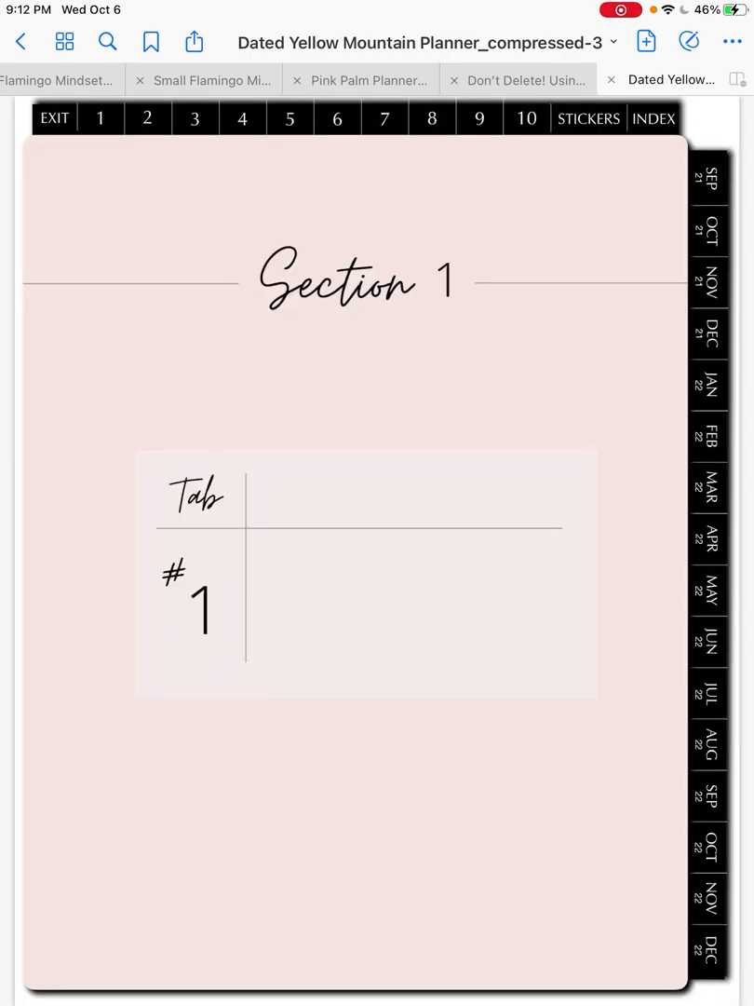
left_click_drag(559, 559, 186, 559)
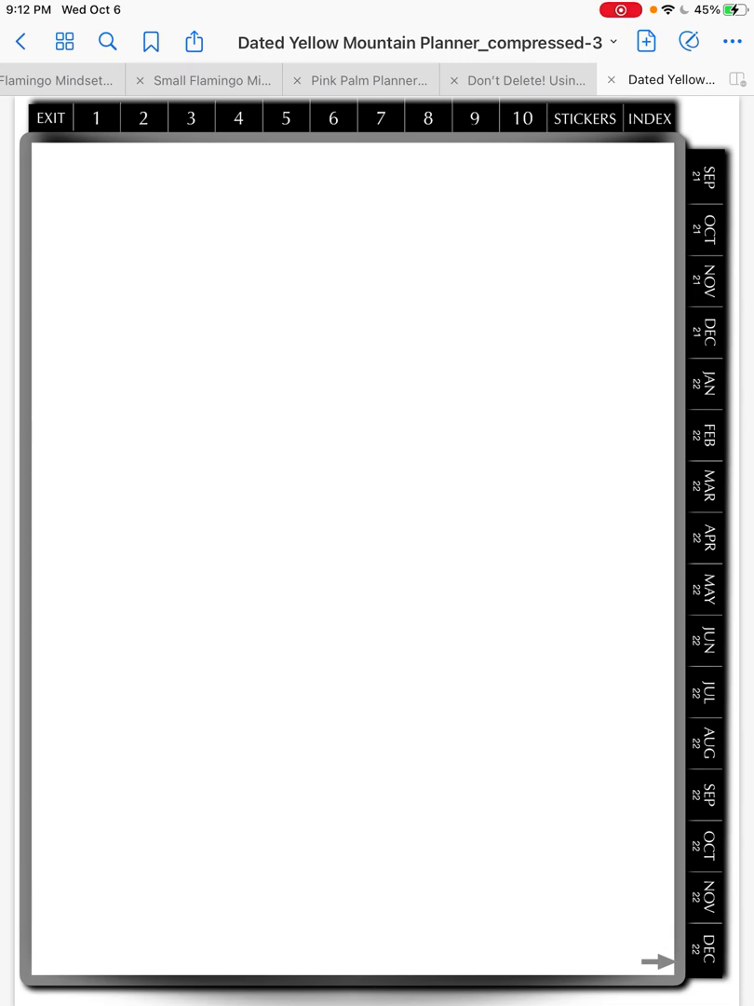
left_click(690, 41)
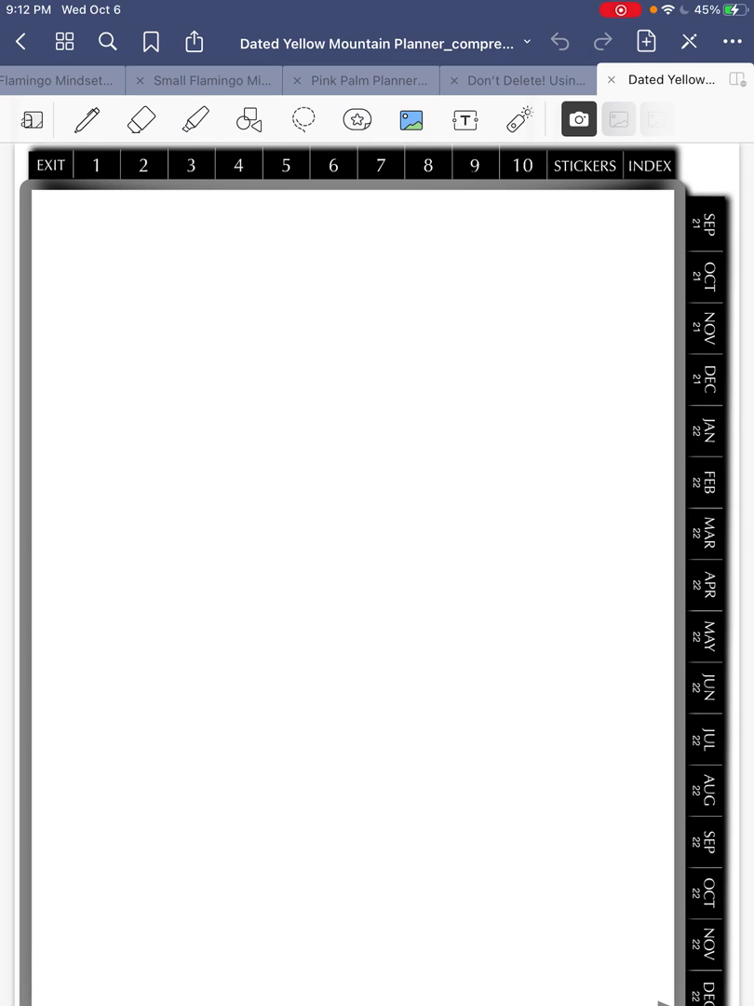
Browse the image files to iCloud Drive > Downloads > Etsy free custom pages > ten free custom pages
left_click(318, 485)
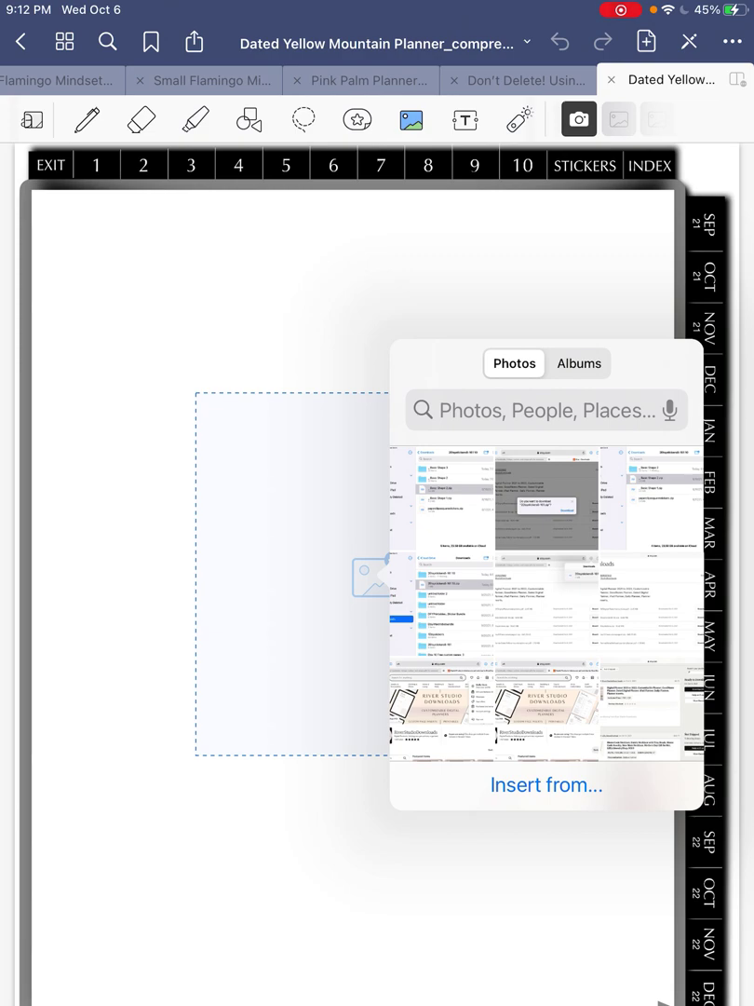
scroll(547, 605, "down", 3)
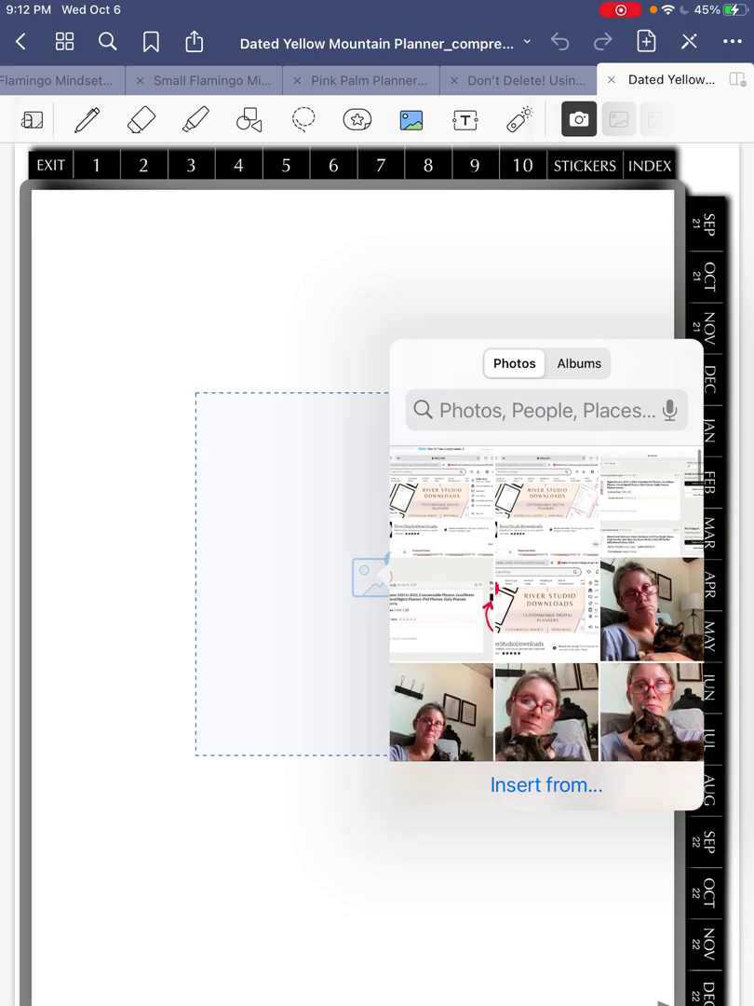
scroll(546, 605, "up", 3)
scroll(546, 606, "up", 2)
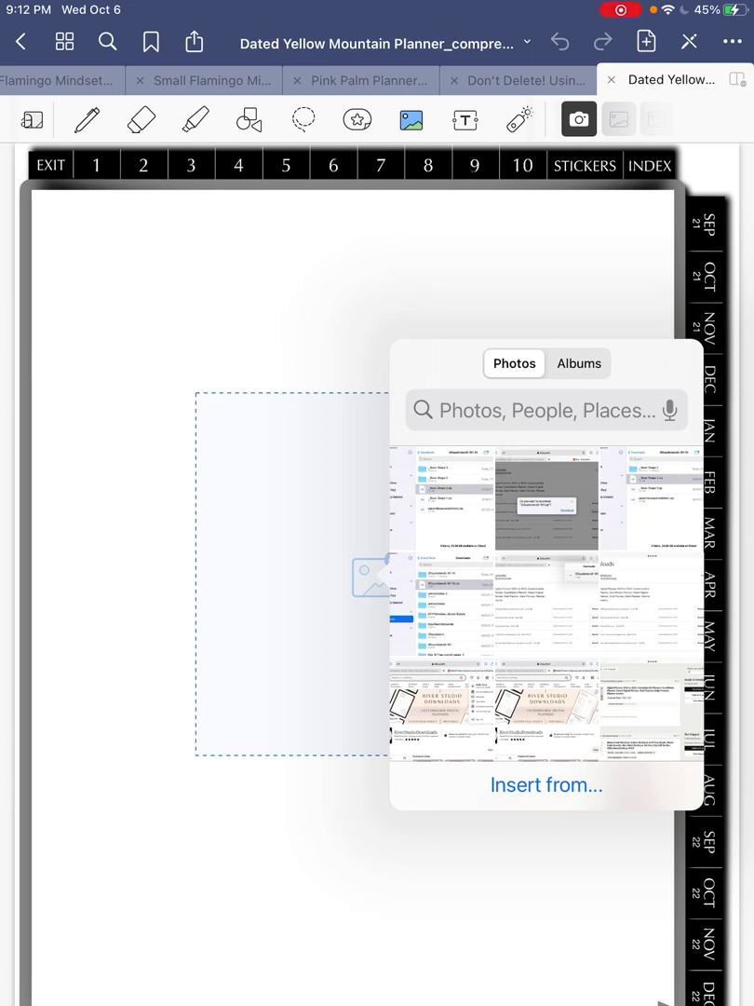
left_click(546, 784)
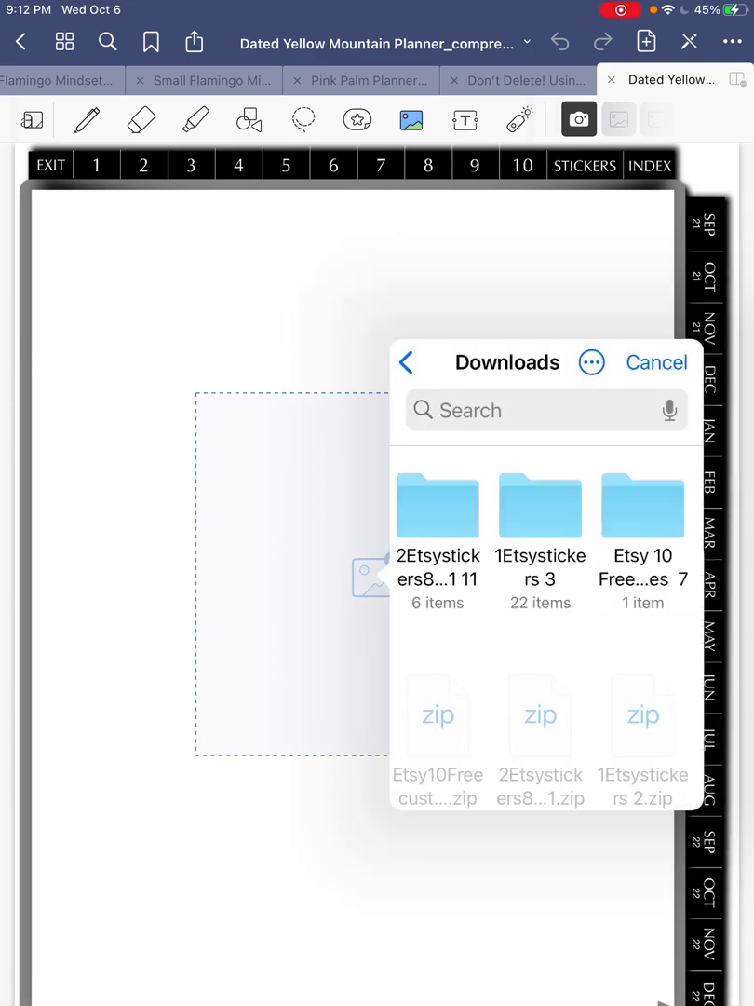
left_click(406, 362)
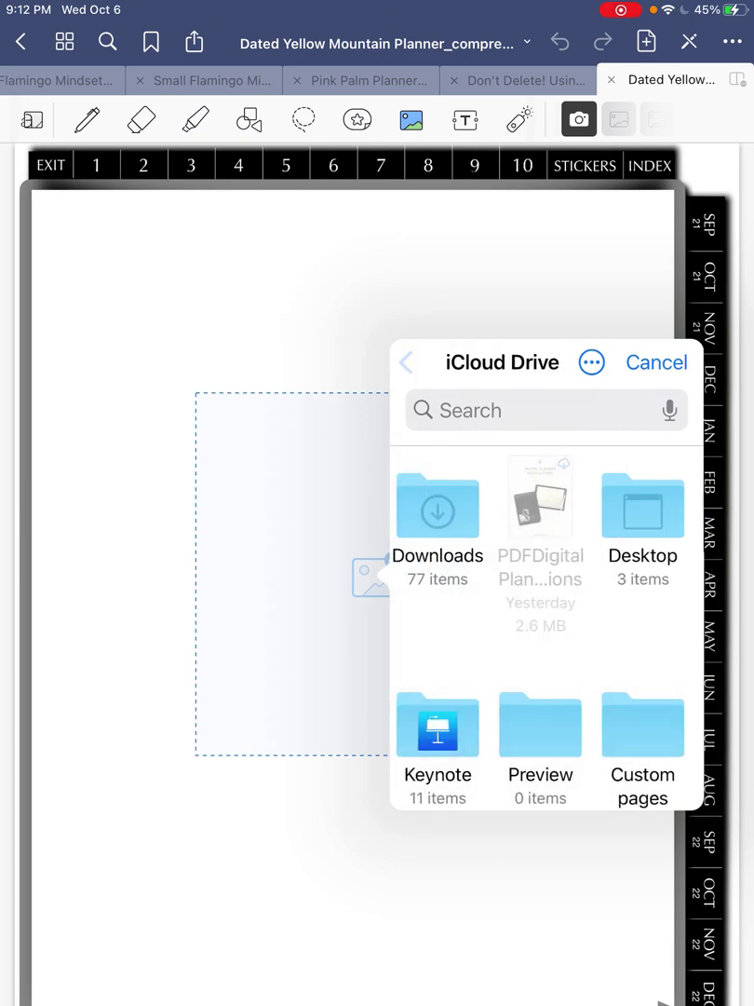
left_click(406, 363)
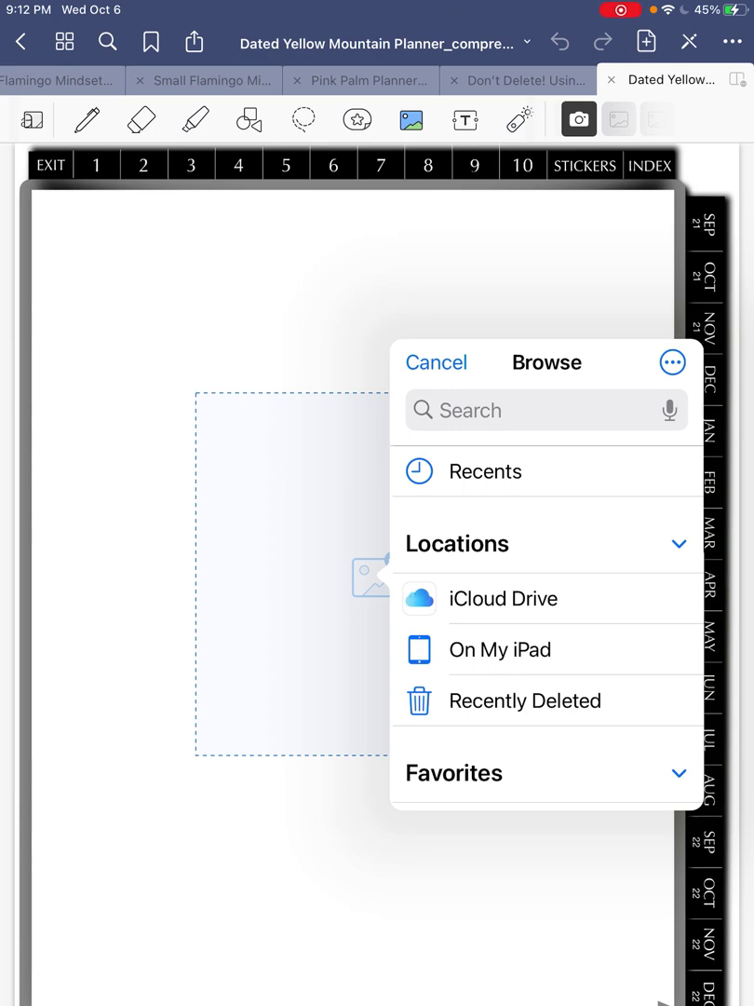
left_click(503, 598)
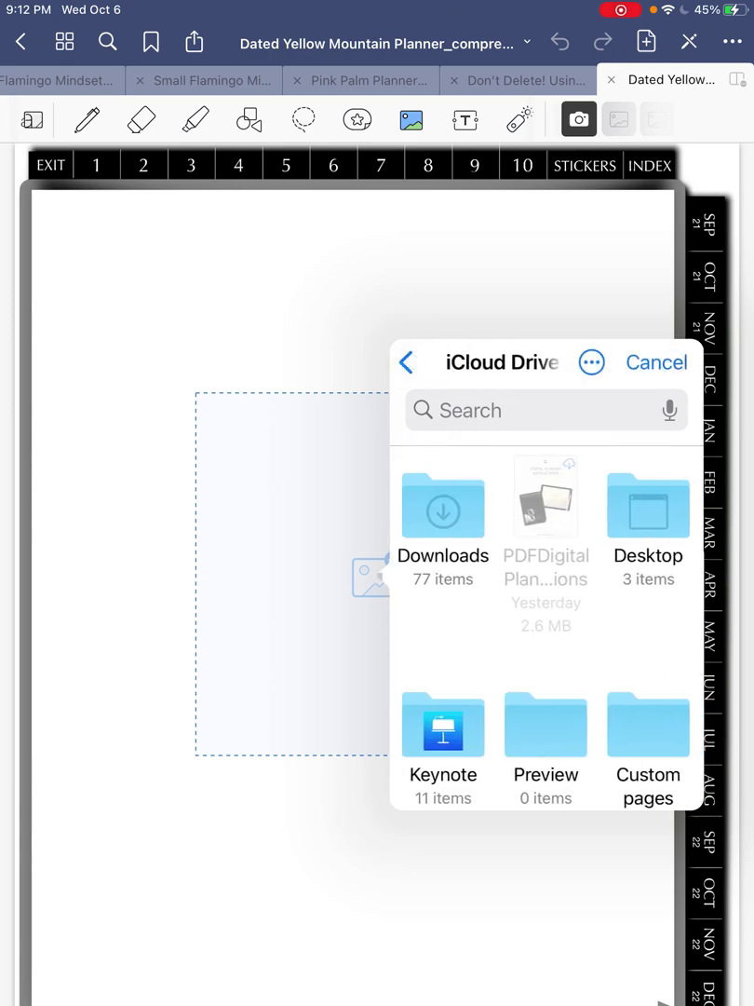
left_click(438, 517)
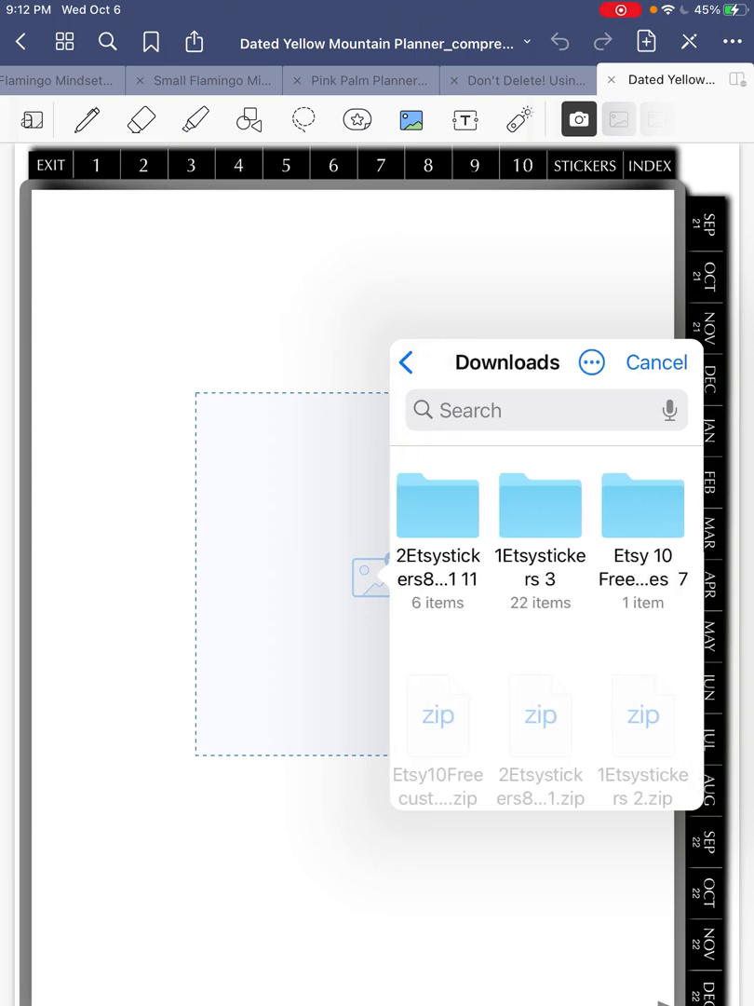
left_click(643, 508)
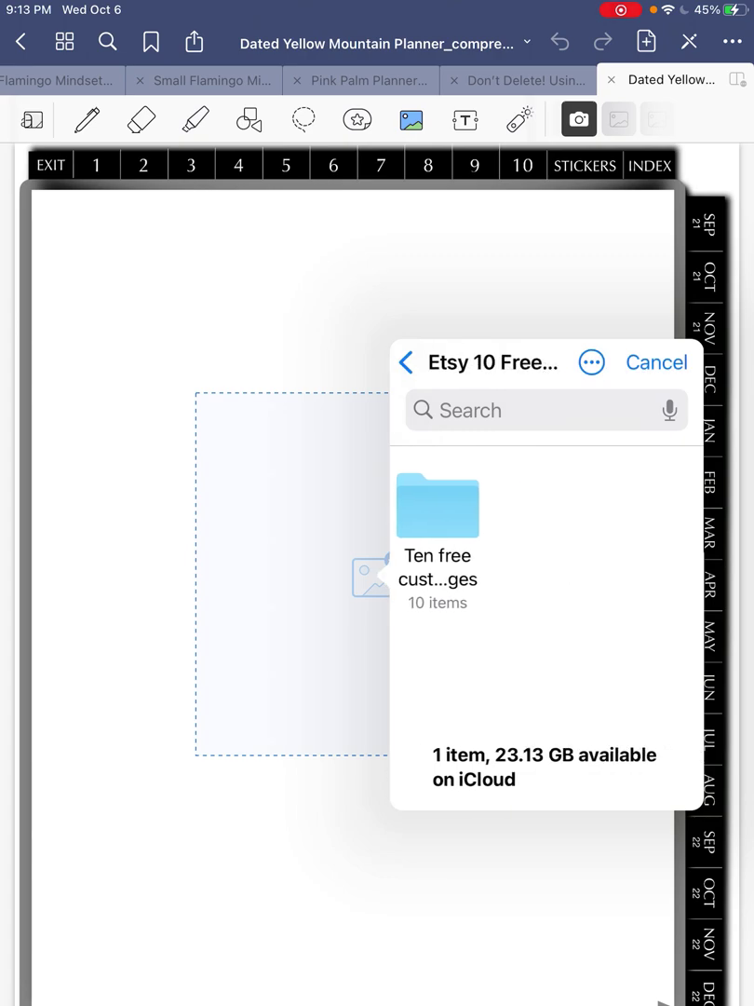
left_click(438, 507)
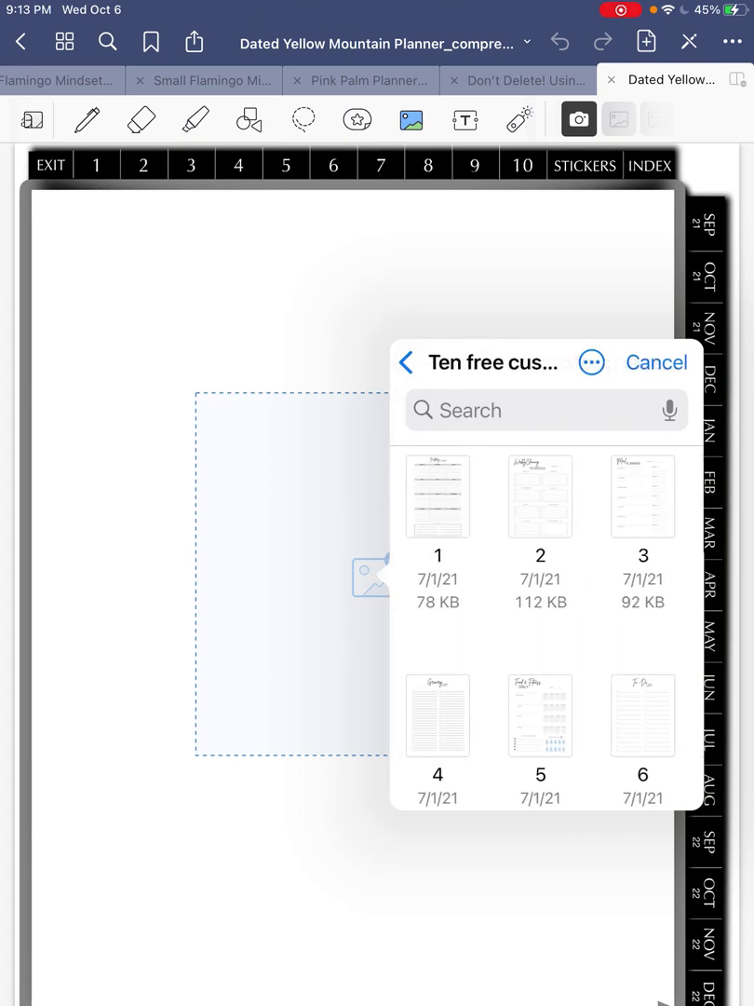
Insert the Meal Planner page image and enlarge it to fill the blank page
left_click(642, 496)
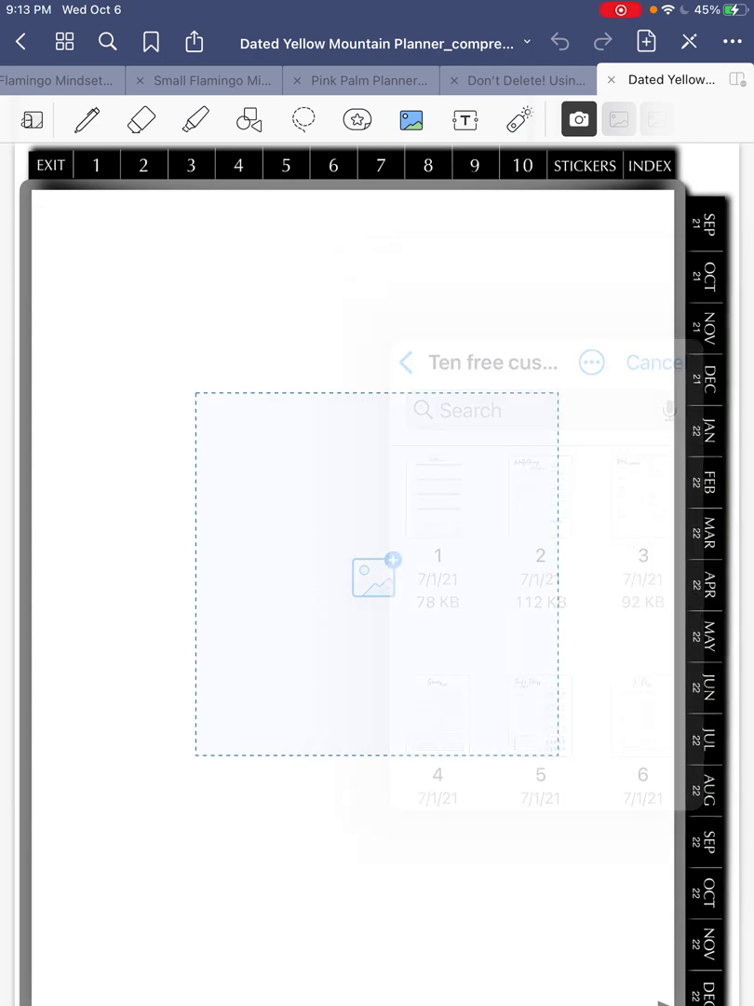
mouse_move(376, 574)
left_mouse_down()
mouse_move(279, 483)
mouse_move(241, 460)
mouse_move(302, 484)
mouse_move(335, 578)
mouse_move(309, 563)
left_mouse_up()
mouse_move(492, 797)
left_mouse_down()
mouse_move(581, 917)
mouse_move(540, 860)
mouse_move(570, 902)
left_mouse_up()
left_click(372, 950)
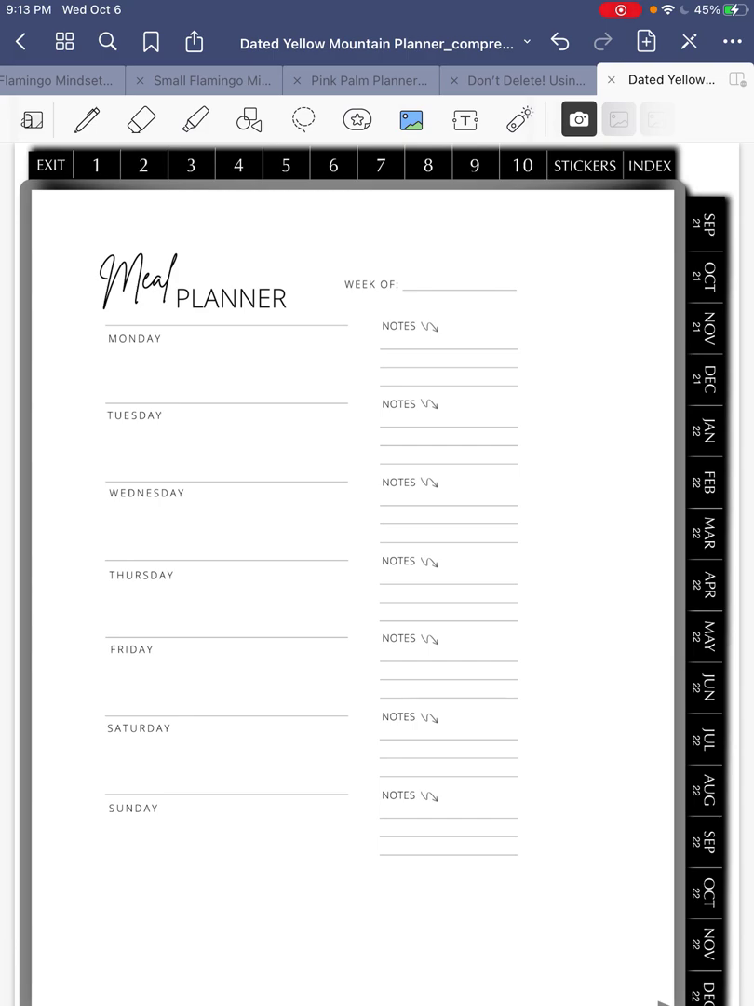
Insert pink shape 96 from the 2Etsystickers _Basic Shape 1 folder onto the page
left_click_drag(196, 393, 562, 755)
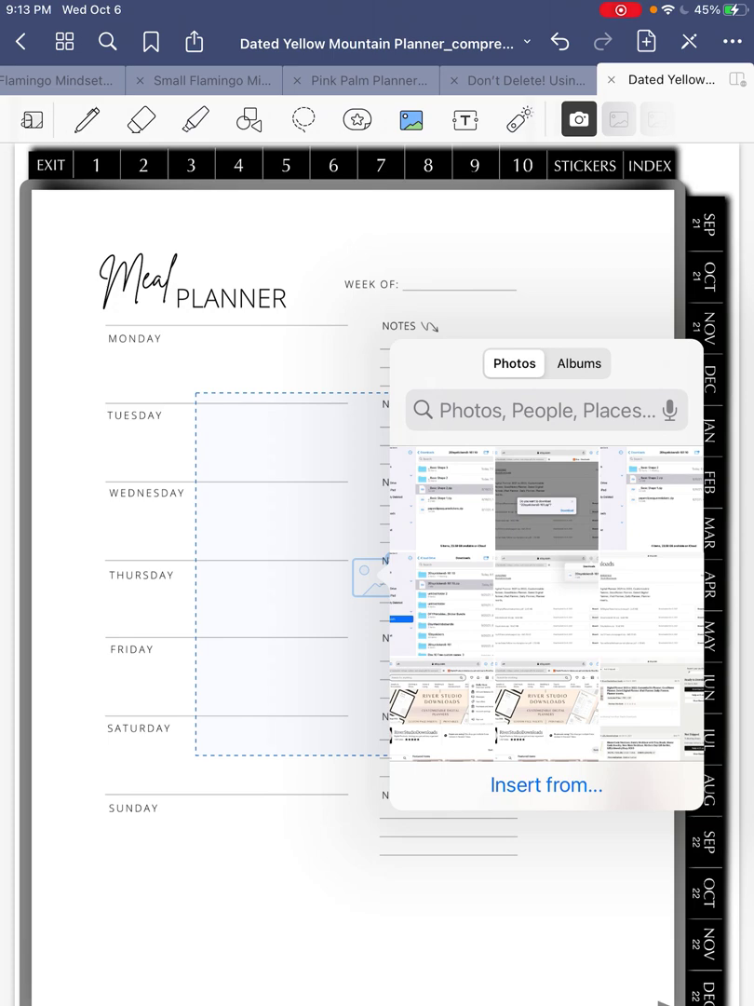
left_click(547, 785)
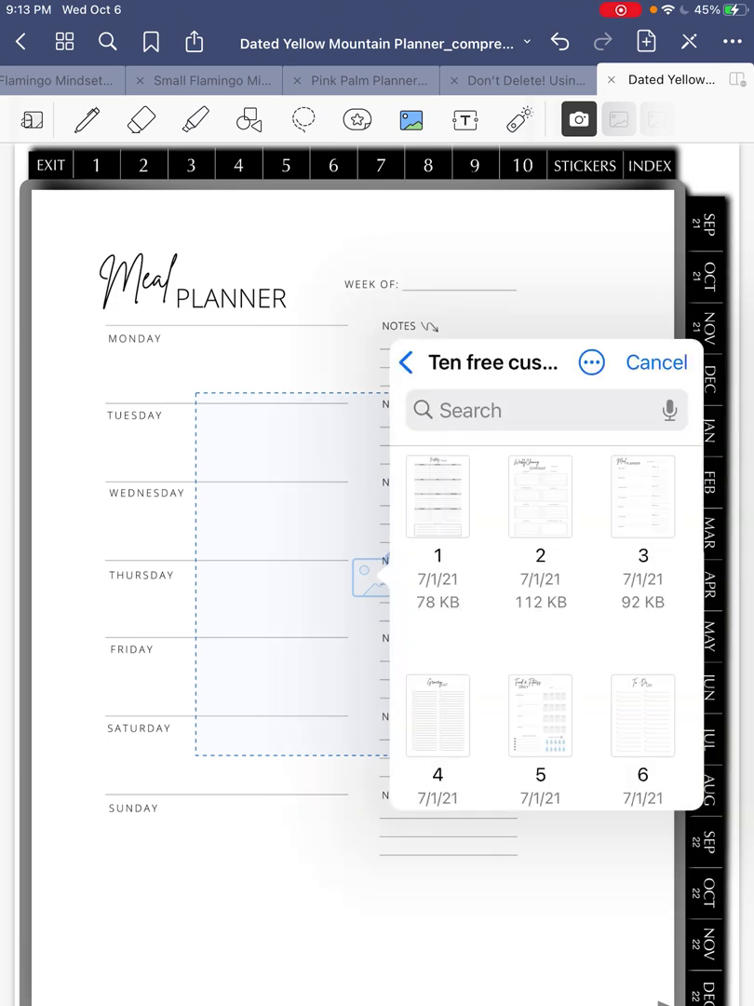
left_click(406, 363)
left_click(406, 362)
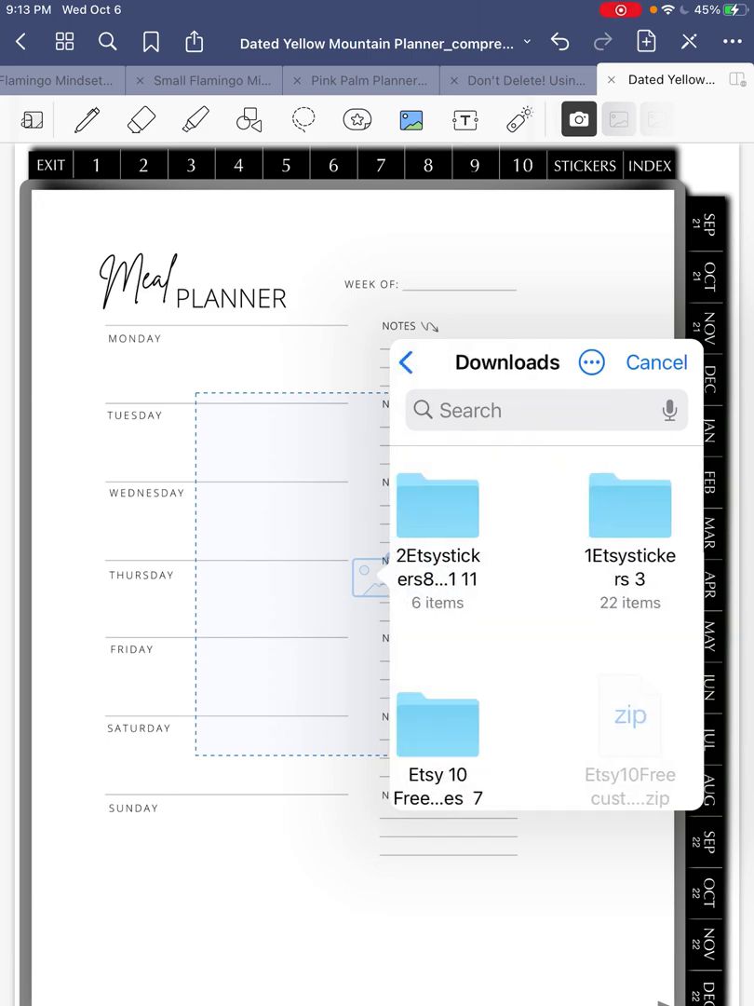
left_click(438, 521)
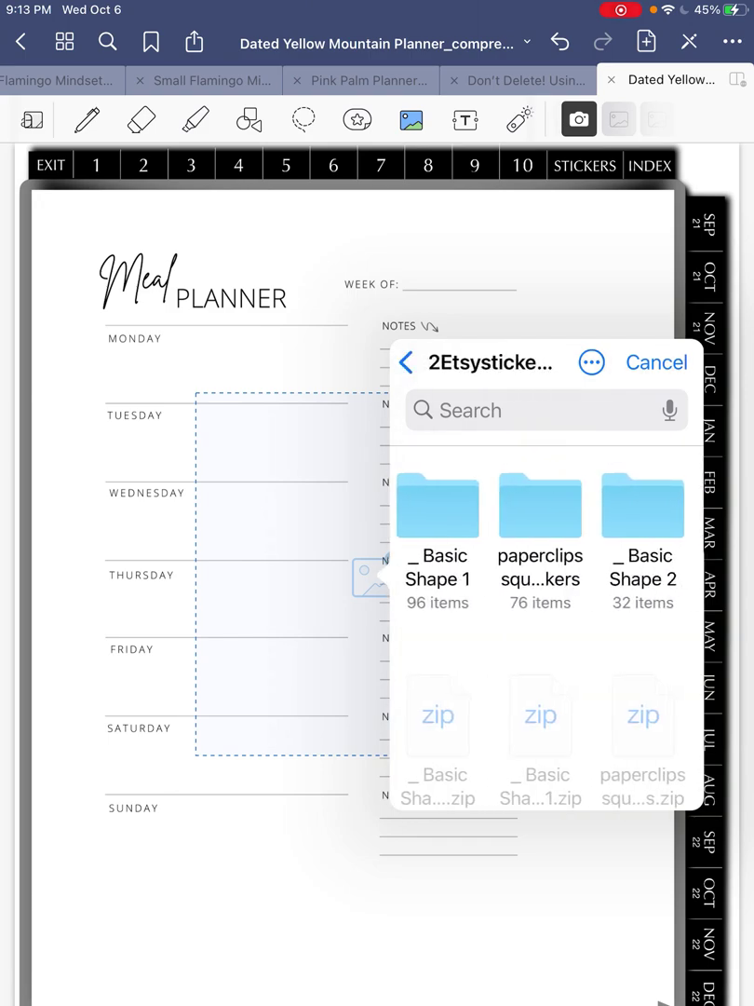
left_click(438, 507)
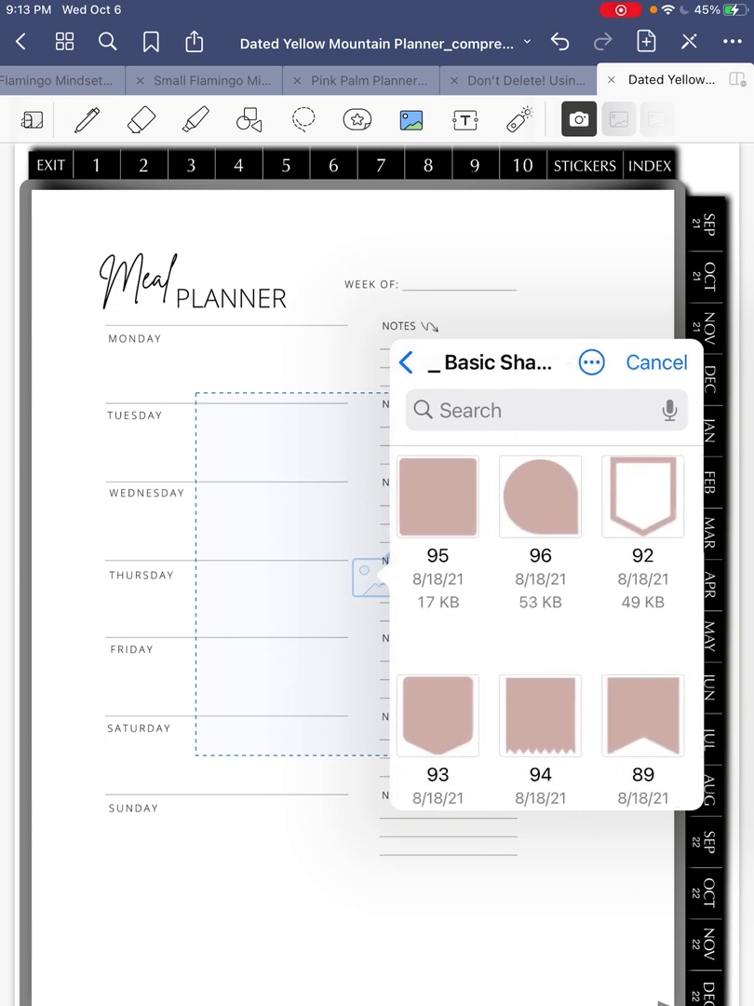
left_click(541, 497)
Shrink and position the pink shape beside Week Of, then delete it
mouse_move(378, 572)
left_mouse_down()
mouse_move(514, 391)
mouse_move(511, 424)
left_mouse_up()
left_click_drag(692, 608, 590, 508)
mouse_move(512, 426)
left_mouse_down()
mouse_move(520, 387)
mouse_move(557, 313)
left_mouse_up()
left_click_drag(636, 388, 619, 369)
left_click_drag(554, 308, 585, 279)
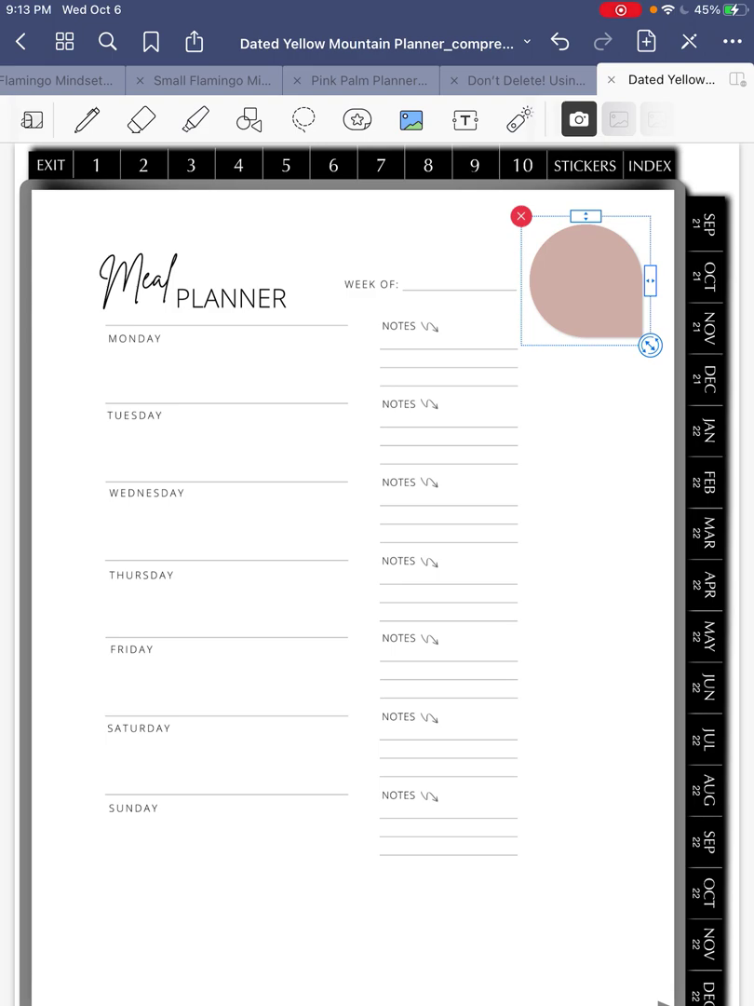
left_click(521, 216)
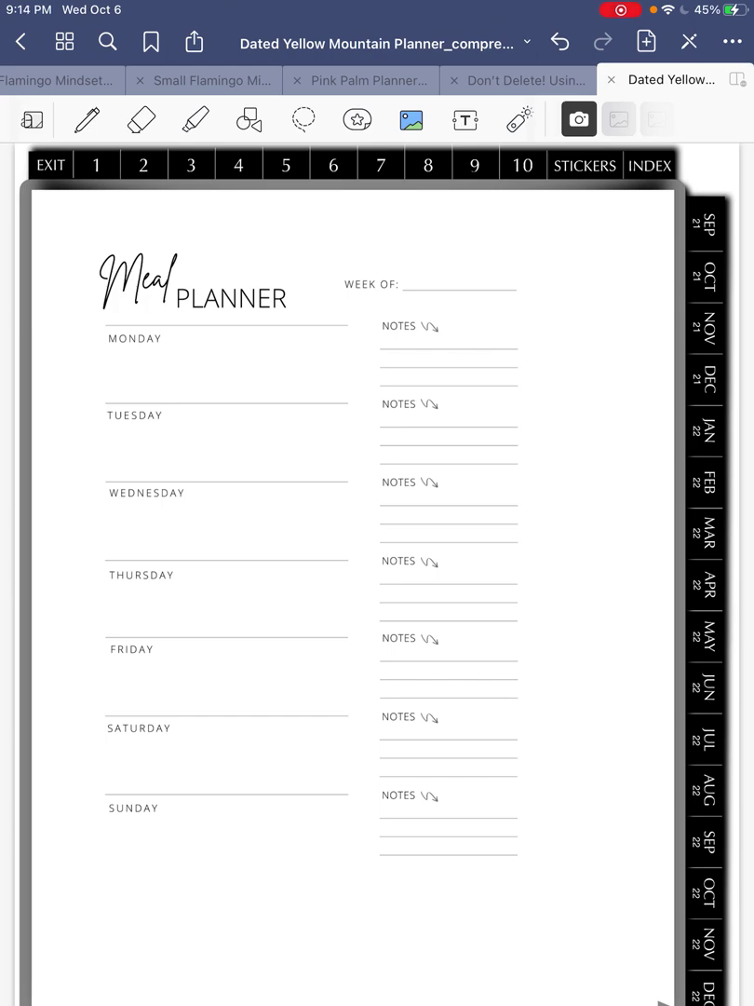
Close the planner, go home, and bring Chrome with the Etsy Downloads page forward
left_click(21, 42)
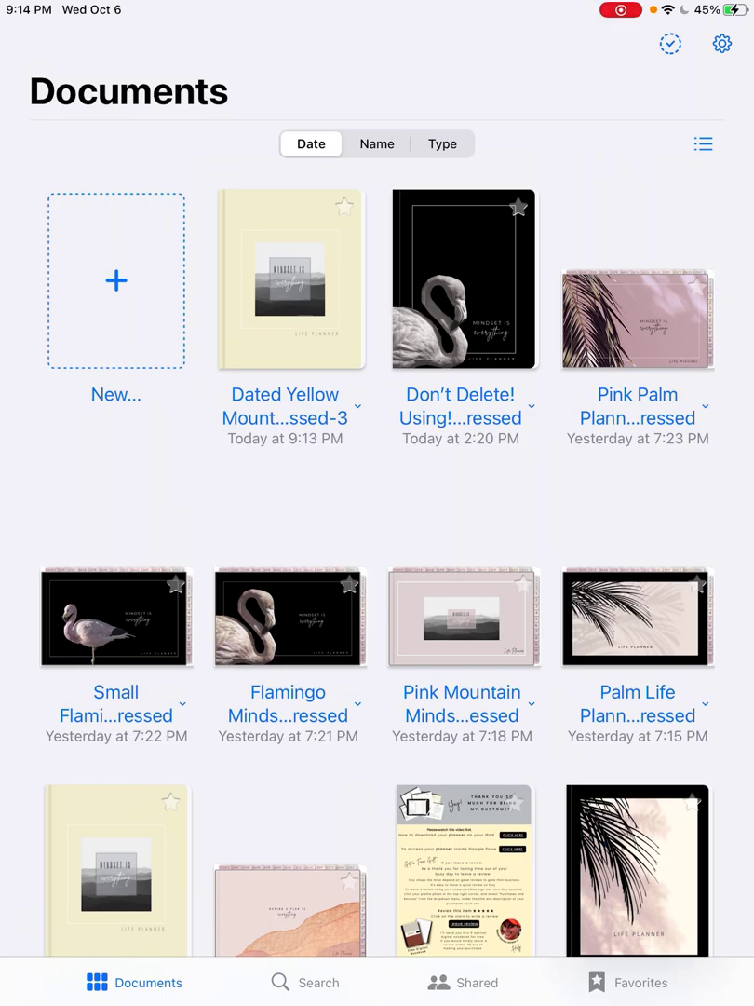
key("super+h")
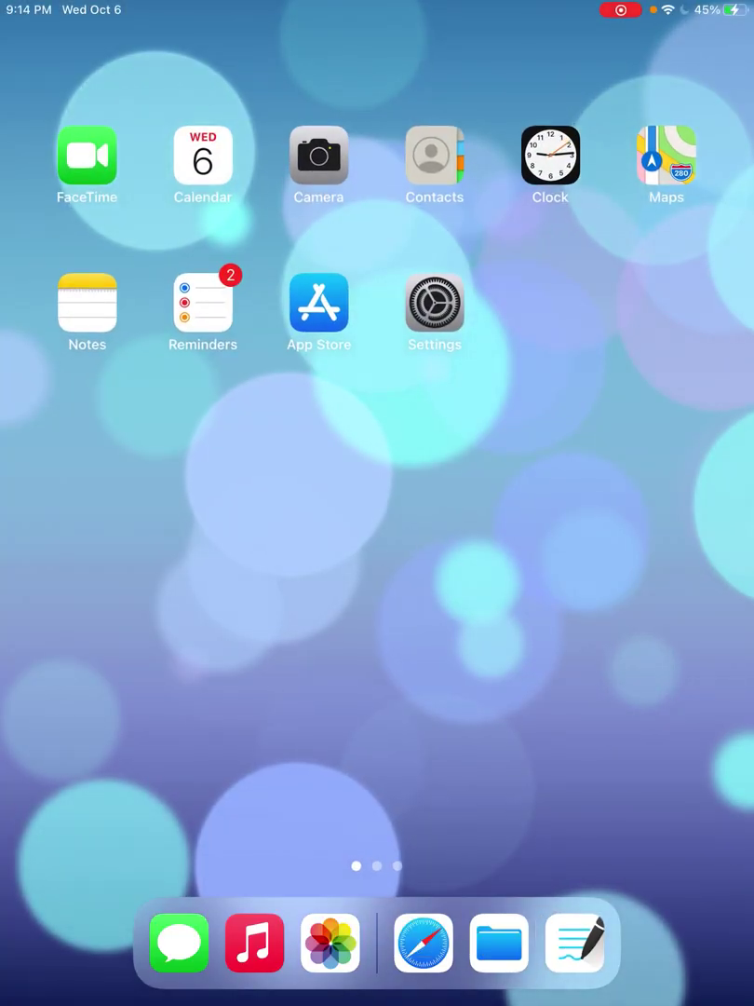
key("super+Up")
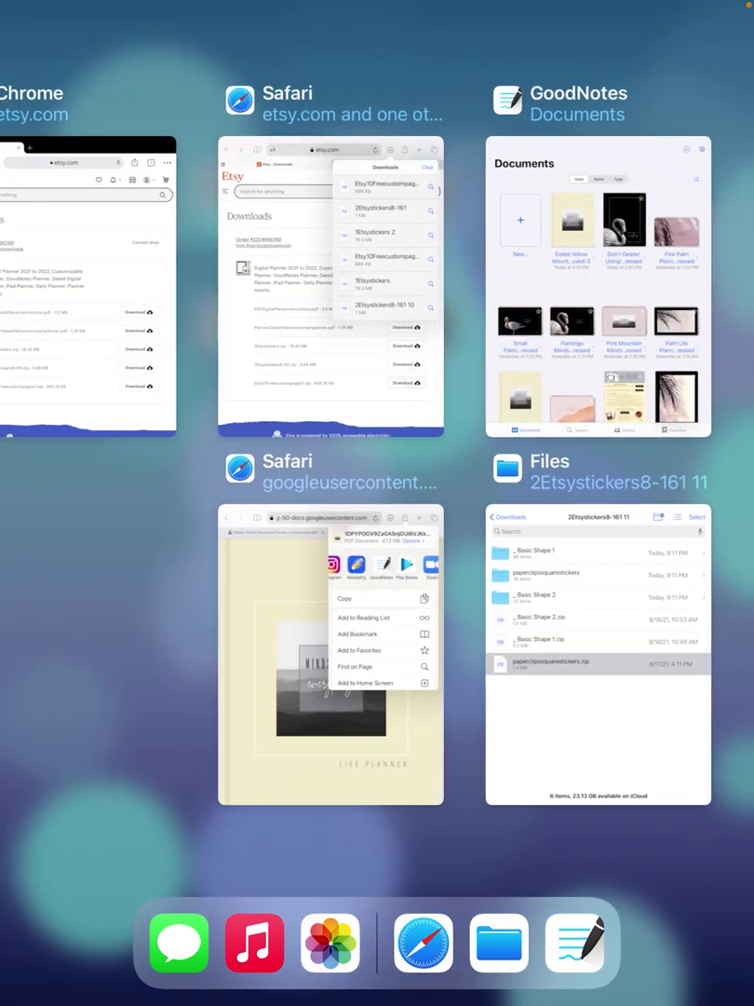
scroll(377, 466, "left", 3)
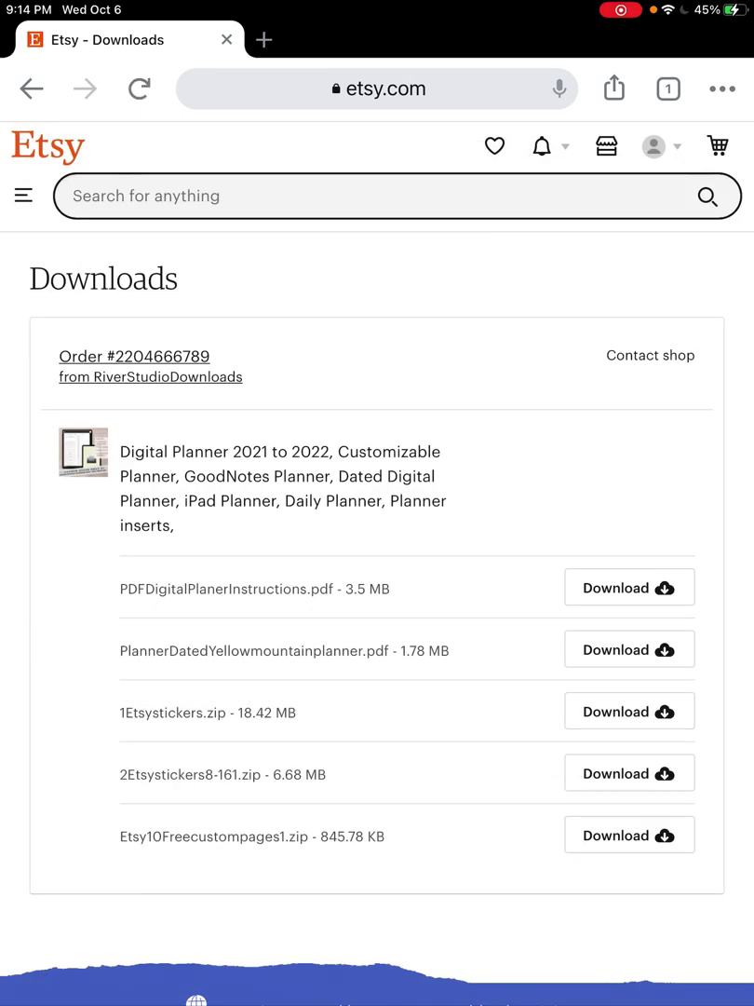
Download PlannerDatedYellowmountainplanner.pdf and open it via the Google Drive link to show its cover
left_click(630, 649)
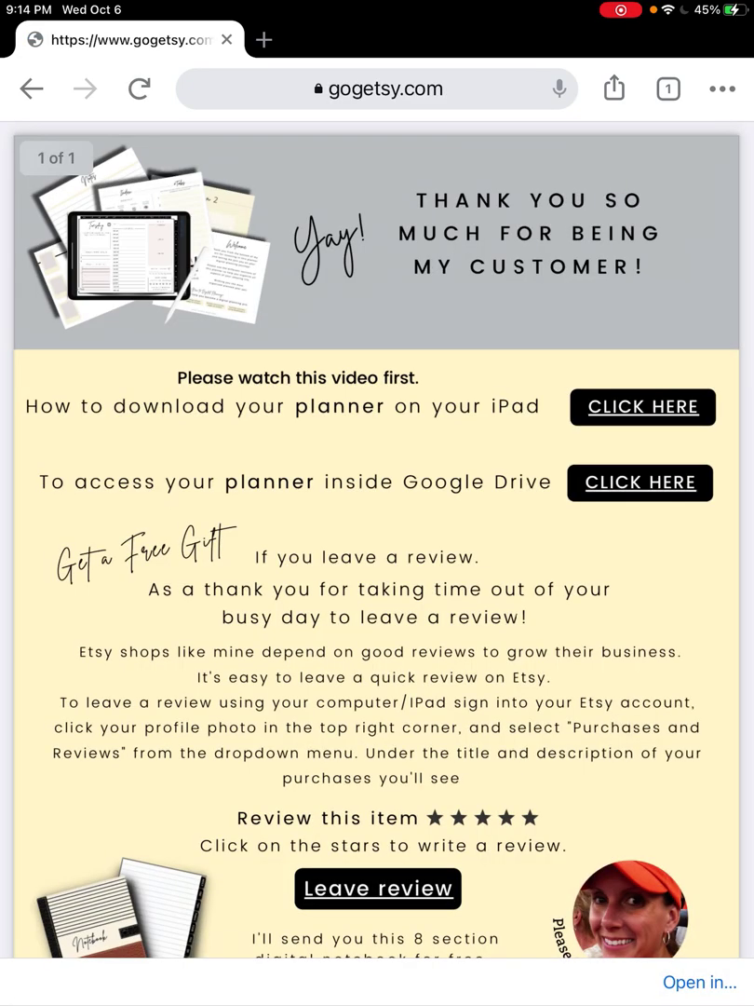
left_click(641, 482)
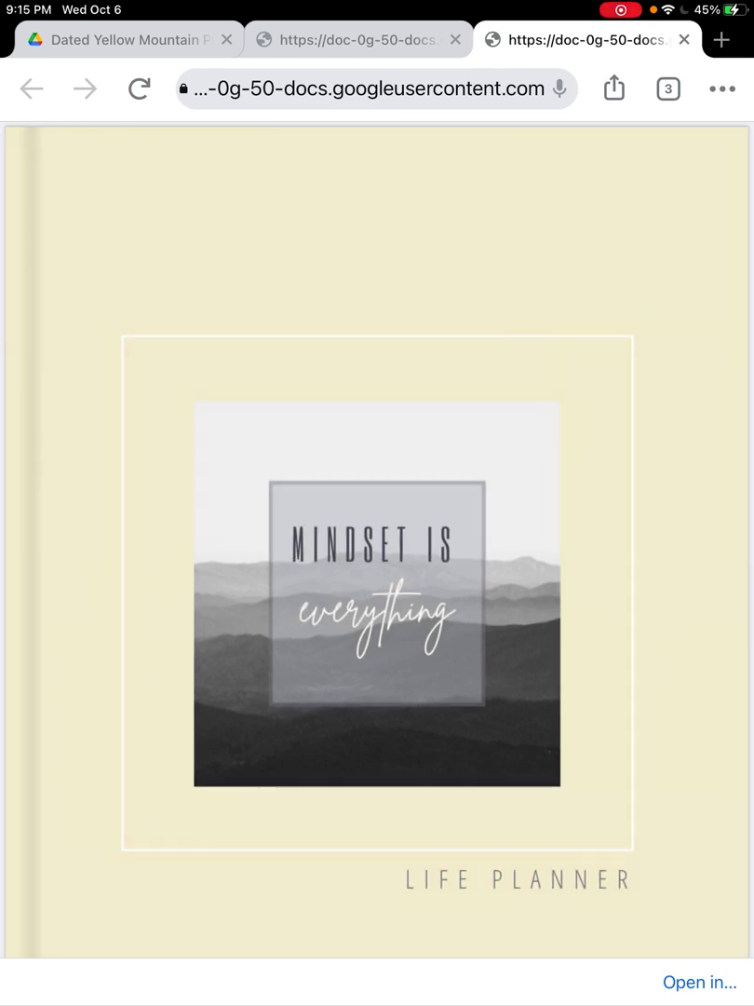
Open the share sheet for the 47.2 MB planner PDF and scroll to GoodNotes
left_click(699, 982)
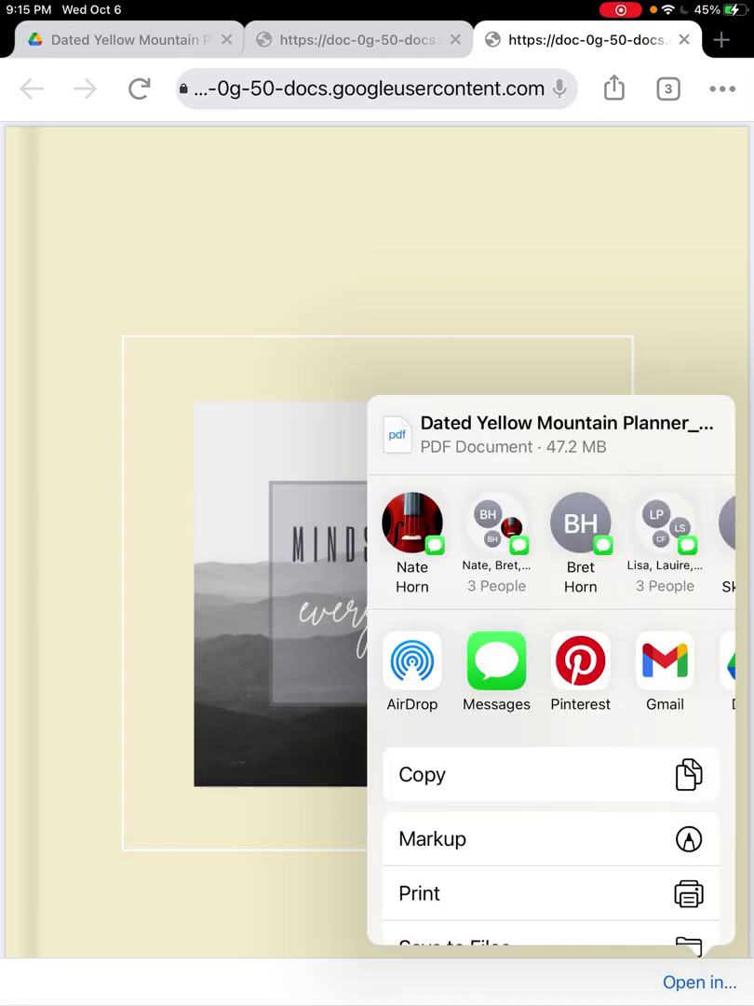
scroll(550, 671, "right", 5)
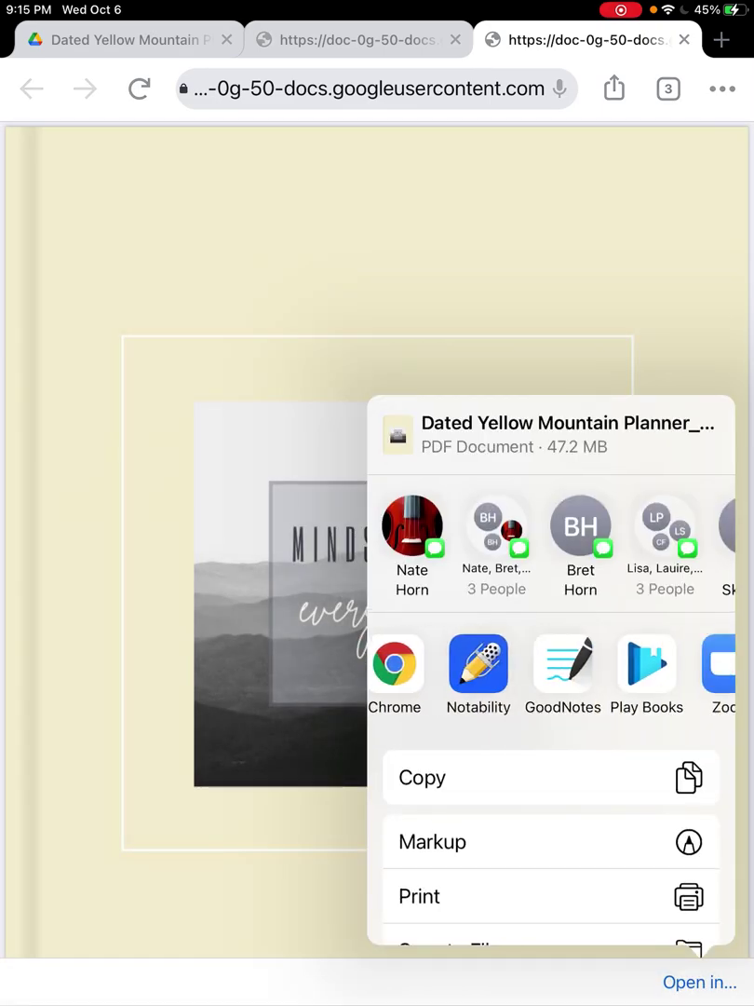